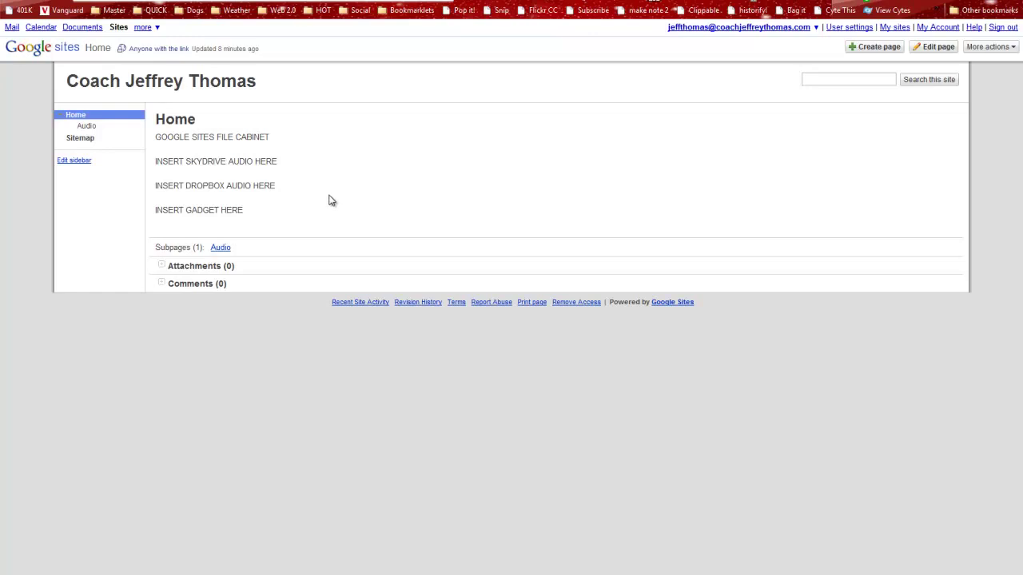
Step: Open the Home page's HTML source and add a blank line below GOOGLE SITES FILE CABINET
click(934, 50)
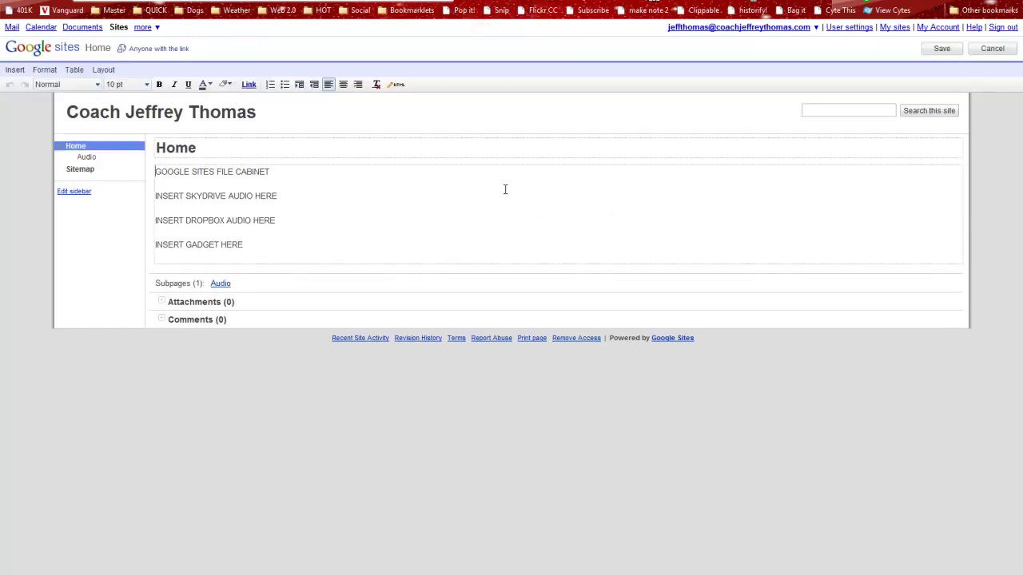
click(398, 84)
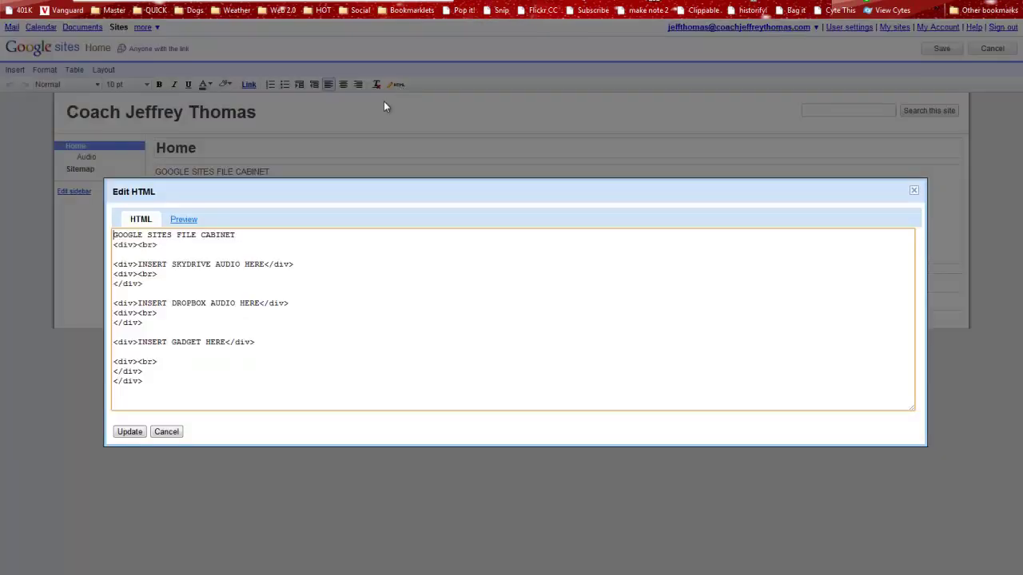
click(238, 235)
key(Return)
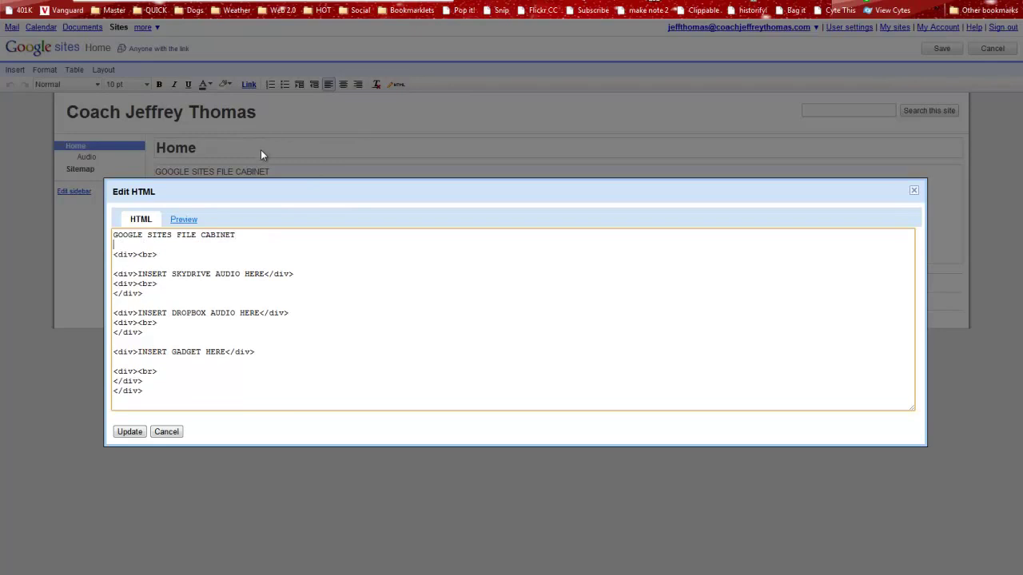
Step: Copy the Google Reader audio-player embed code from the Tech the Plunge blog post
key(ctrl+Tab)
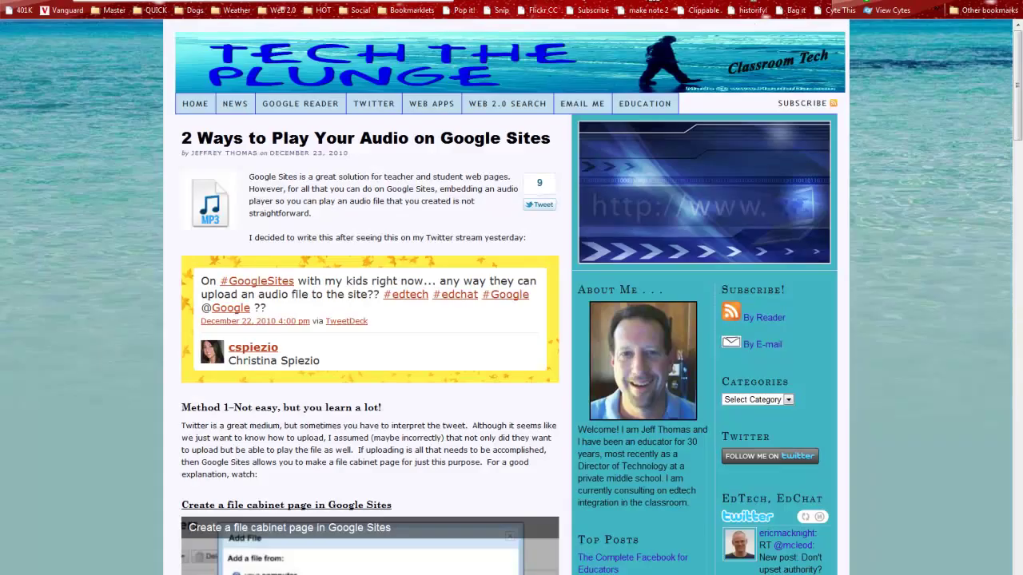
scroll(140, 222, down, 10)
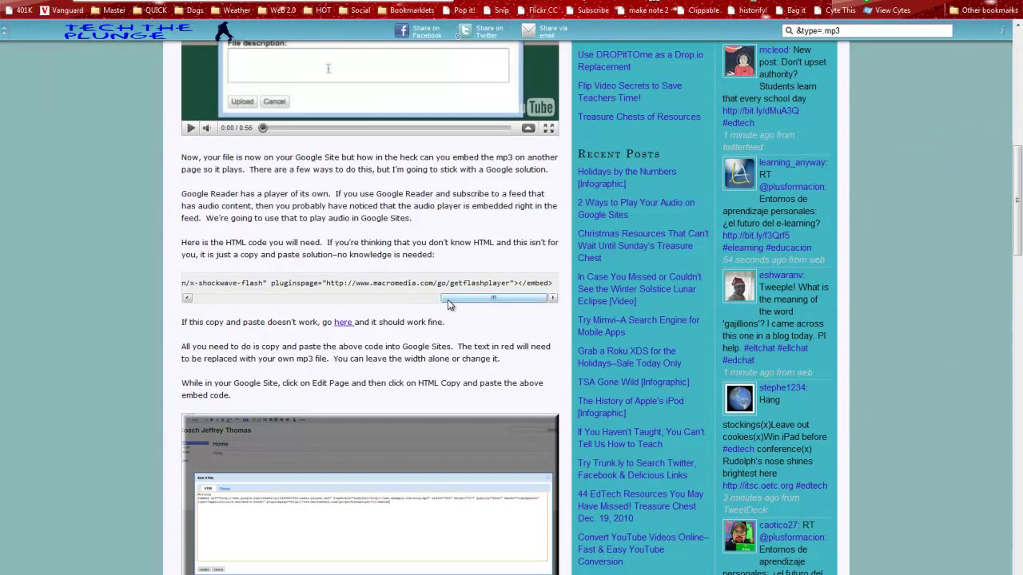
drag(447, 298, 533, 285)
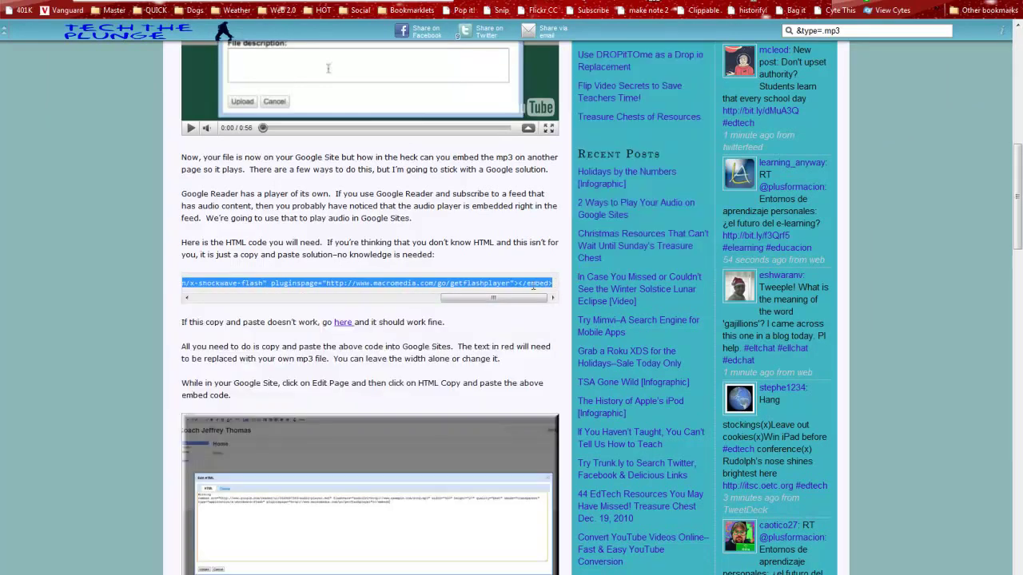
right_click(528, 284)
click(551, 291)
Step: Paste the audio-player embed code below the file cabinet, SKYDRIVE and DROPBOX lines, then apply the HTML
click(442, 0)
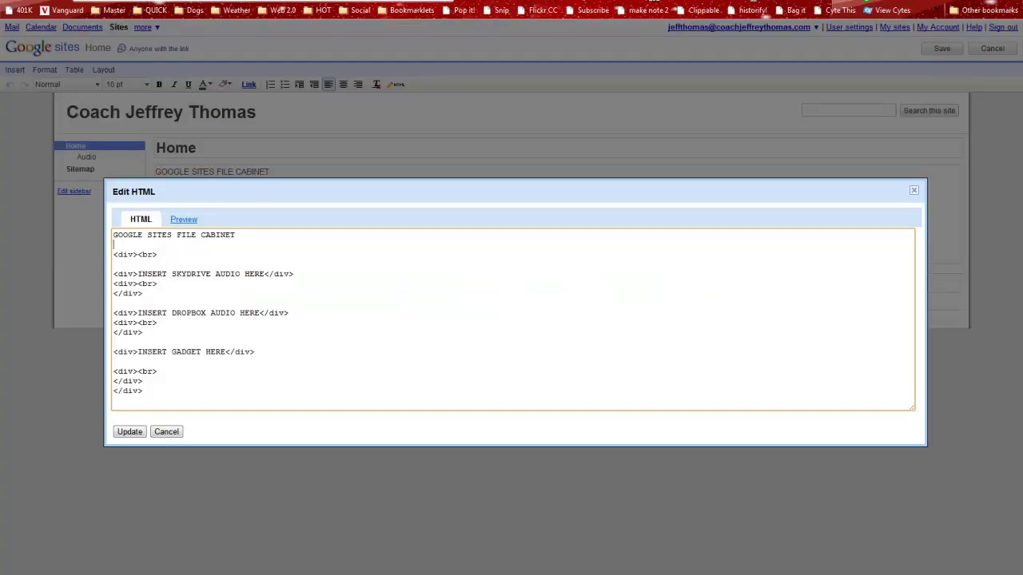
click(247, 245)
key(ctrl+v)
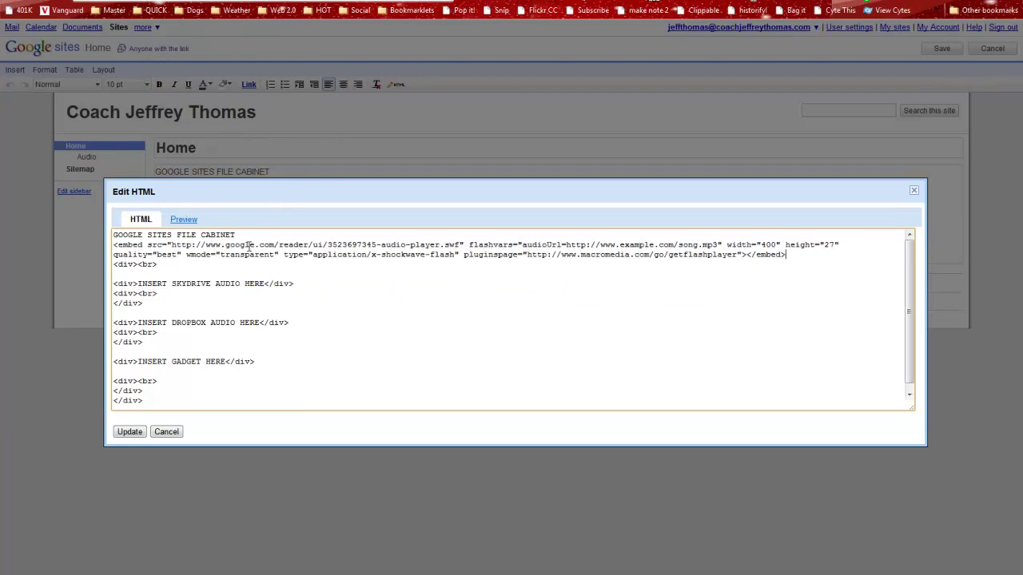
click(302, 283)
key(Return)
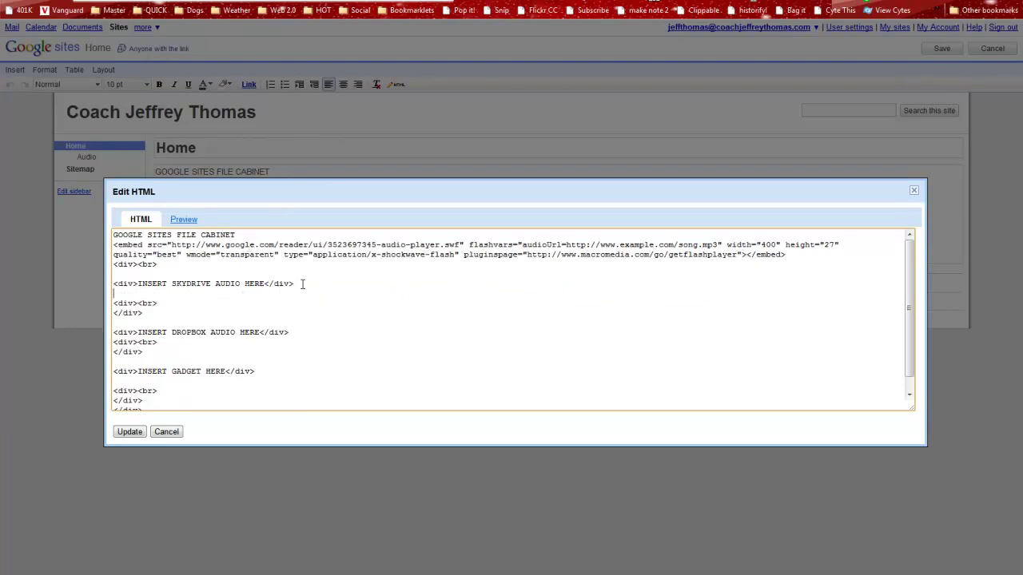
key(ctrl+v)
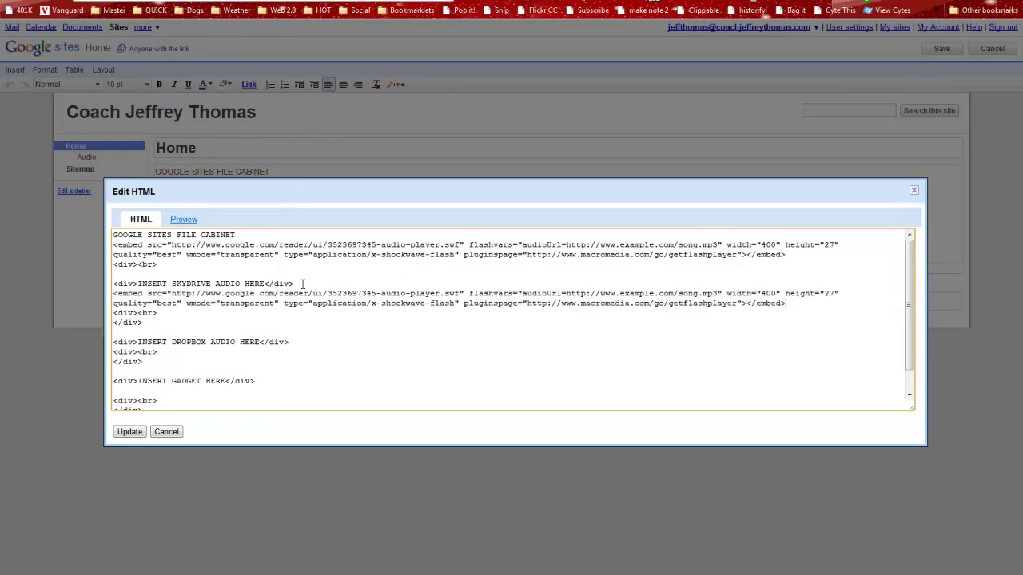
click(301, 341)
key(Return)
key(ctrl+v)
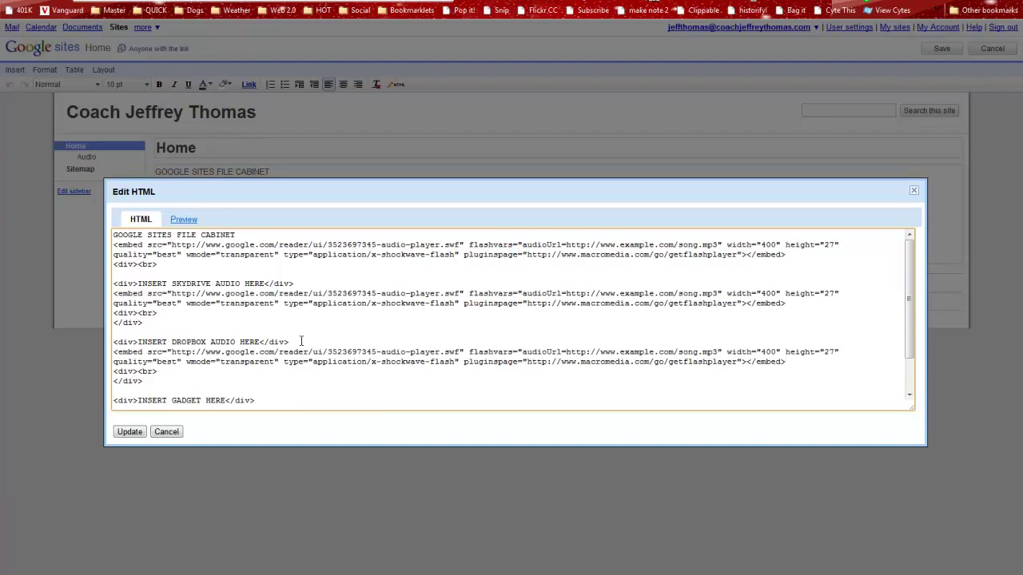
scroll(290, 358, down, 2)
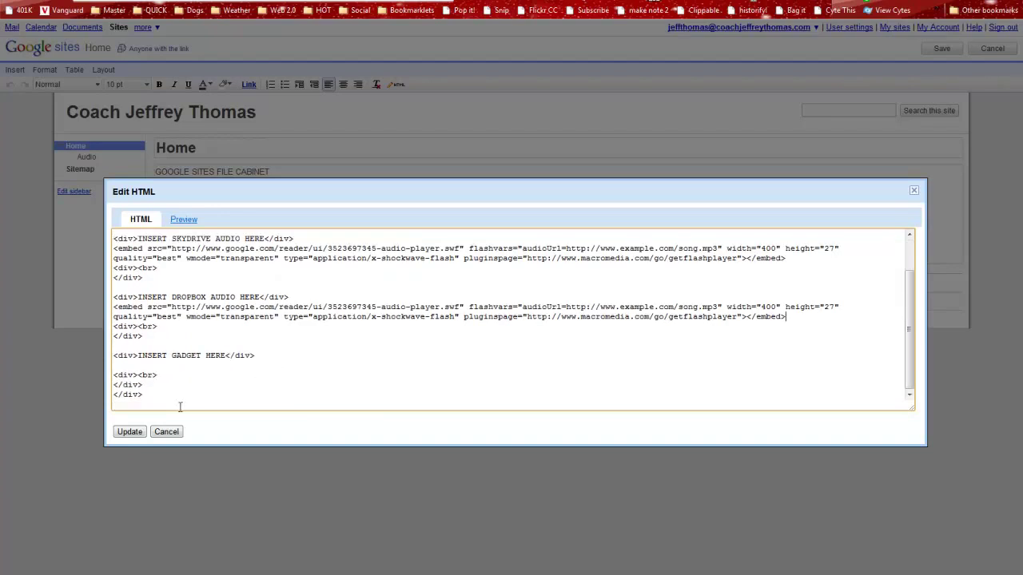
click(130, 431)
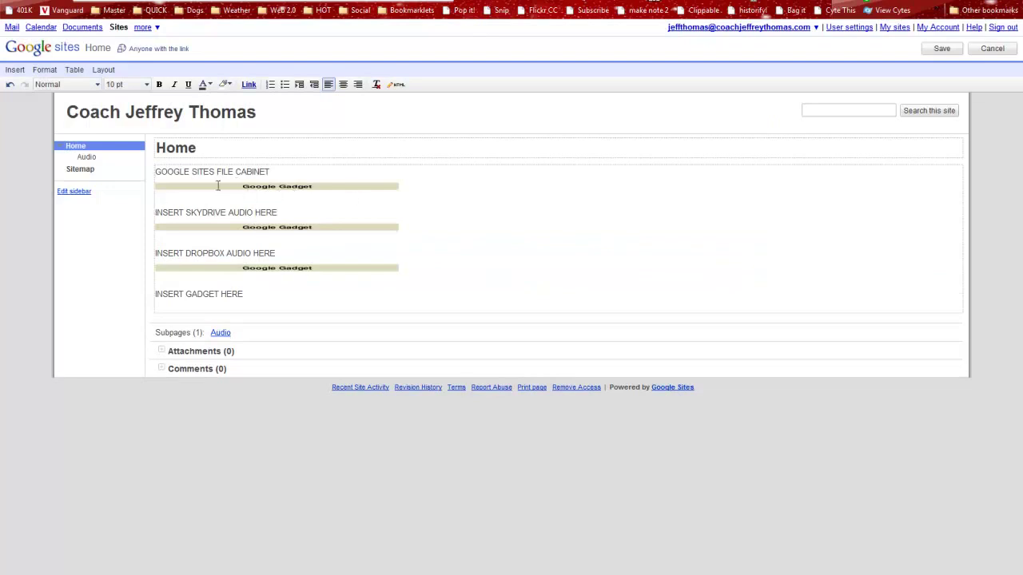
Step: Open the first audio gadget's properties and select the example audio URL in its snippet
click(278, 186)
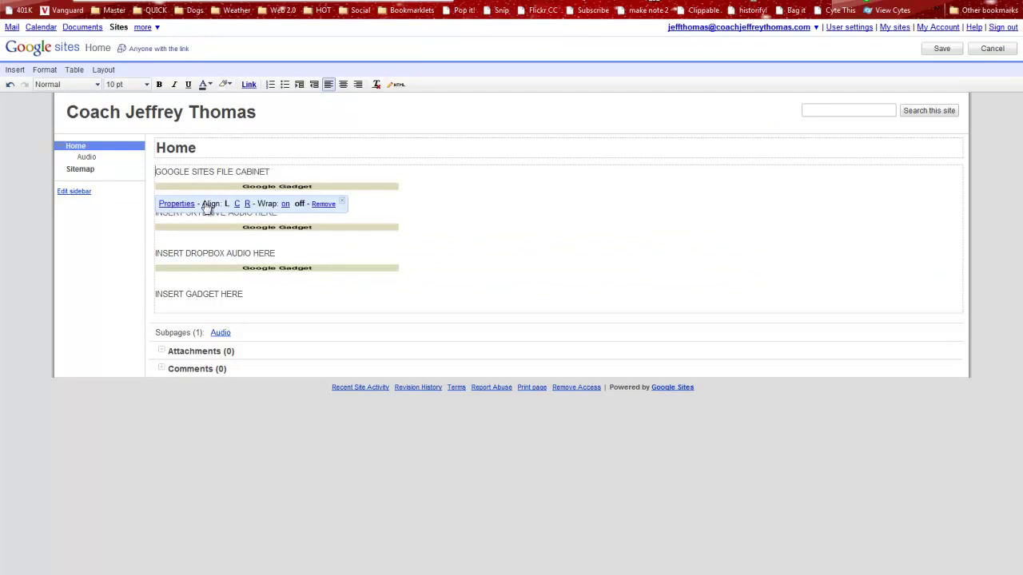
click(184, 205)
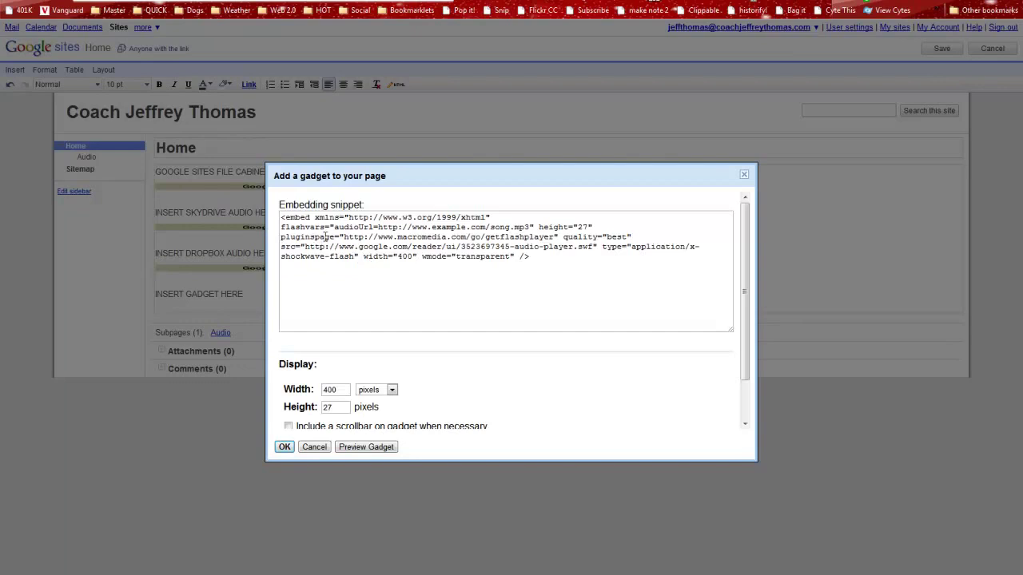
drag(335, 228, 530, 231)
click(399, 227)
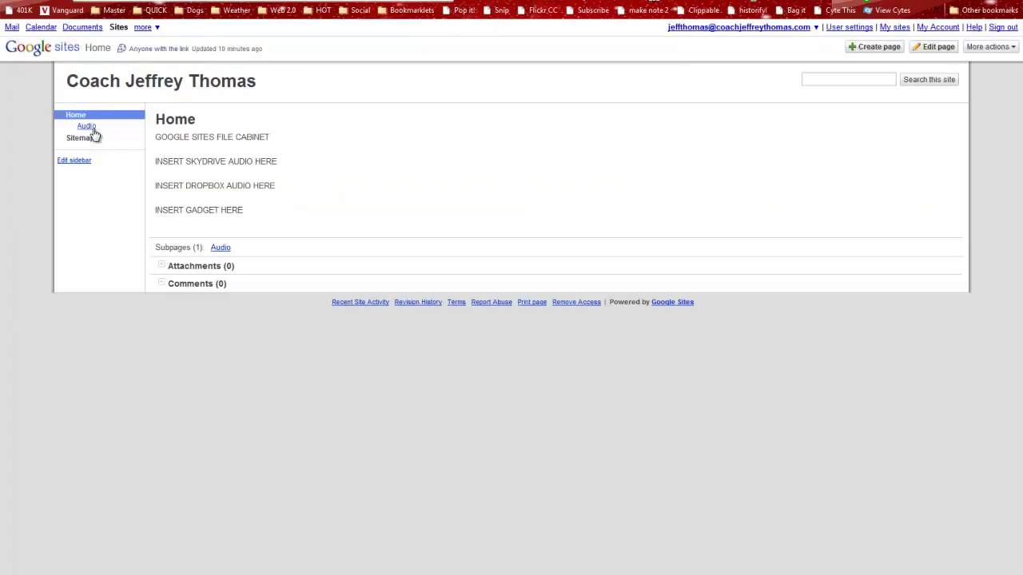
Step: Copy the Frosty The Snowman mp3's download link from the Audio file cabinet page
click(86, 127)
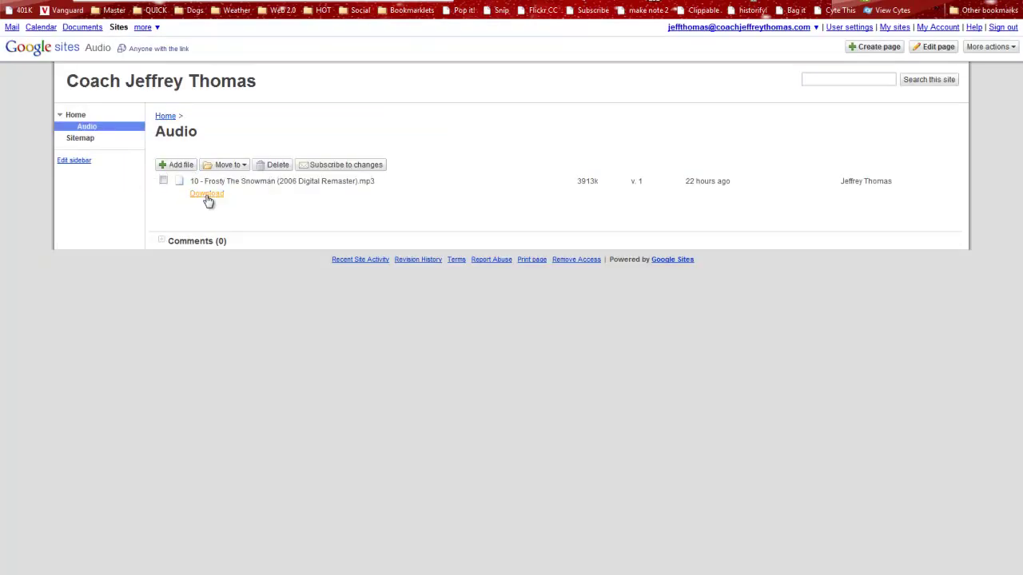
right_click(209, 198)
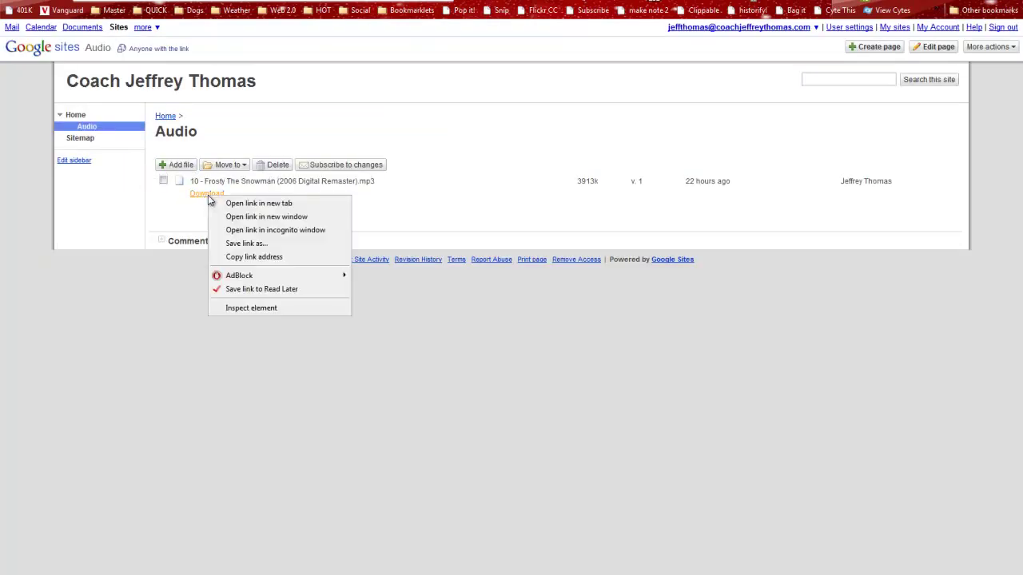
click(255, 257)
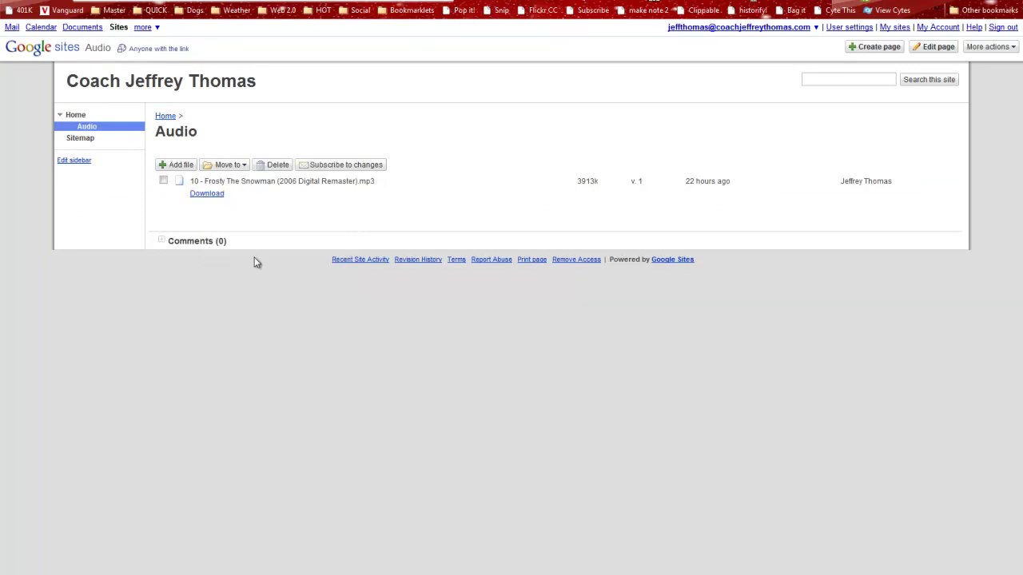
click(480, 0)
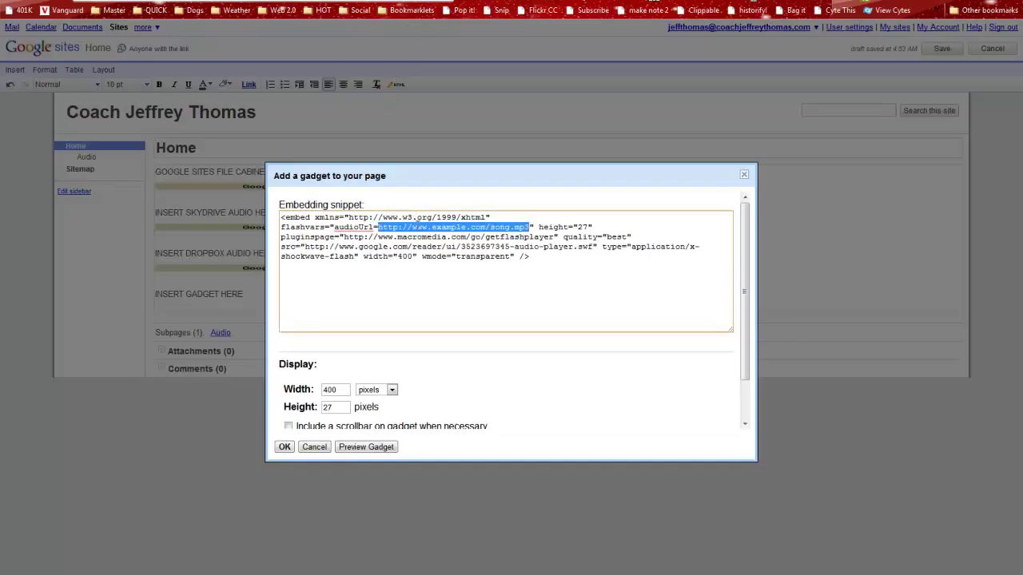
Step: Point the first gadget at the Frosty mp3 link with &type=.mp3 appended, and save the page
key(ctrl+v)
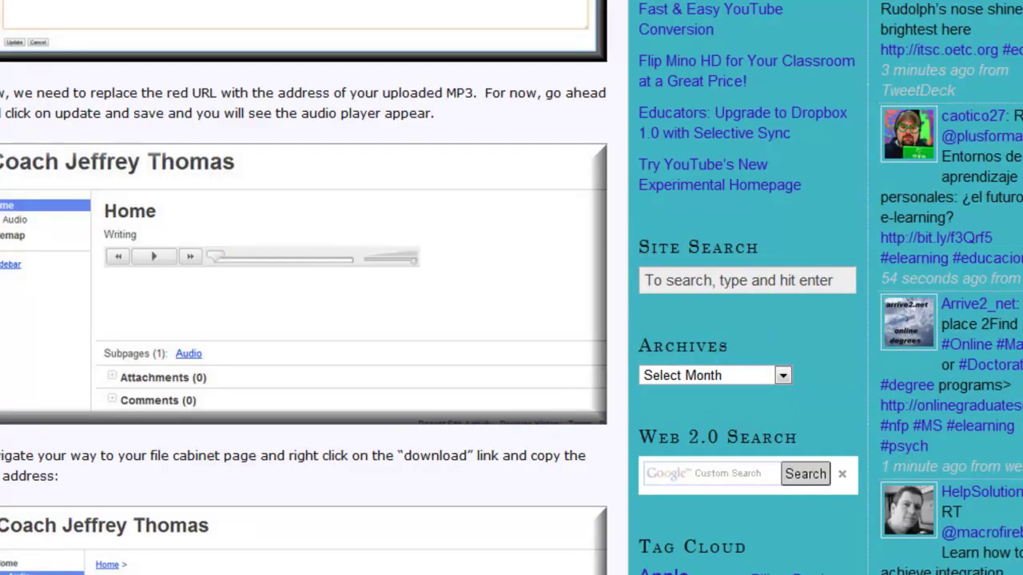
scroll(192, 317, down, 13)
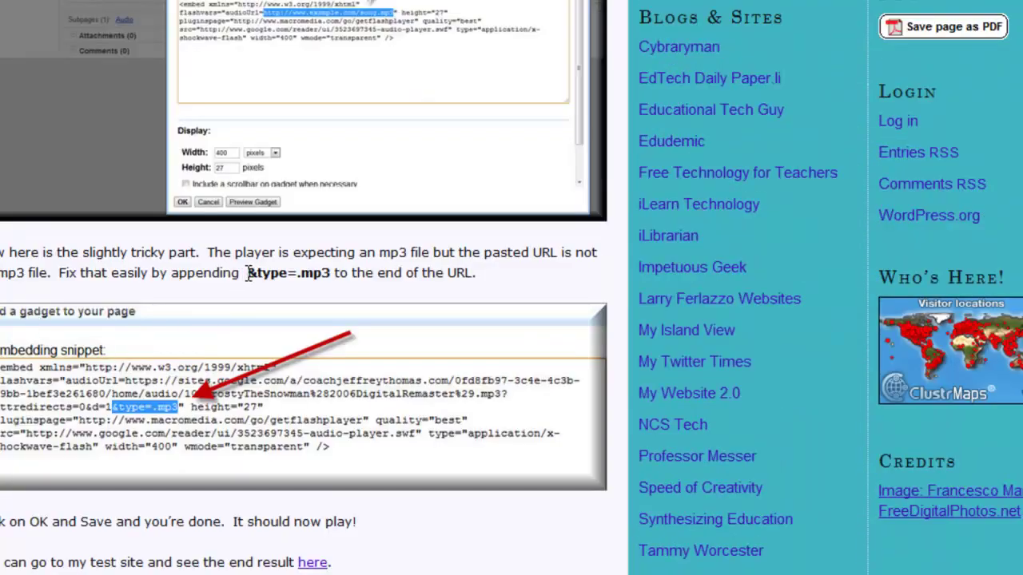
drag(247, 272, 330, 274)
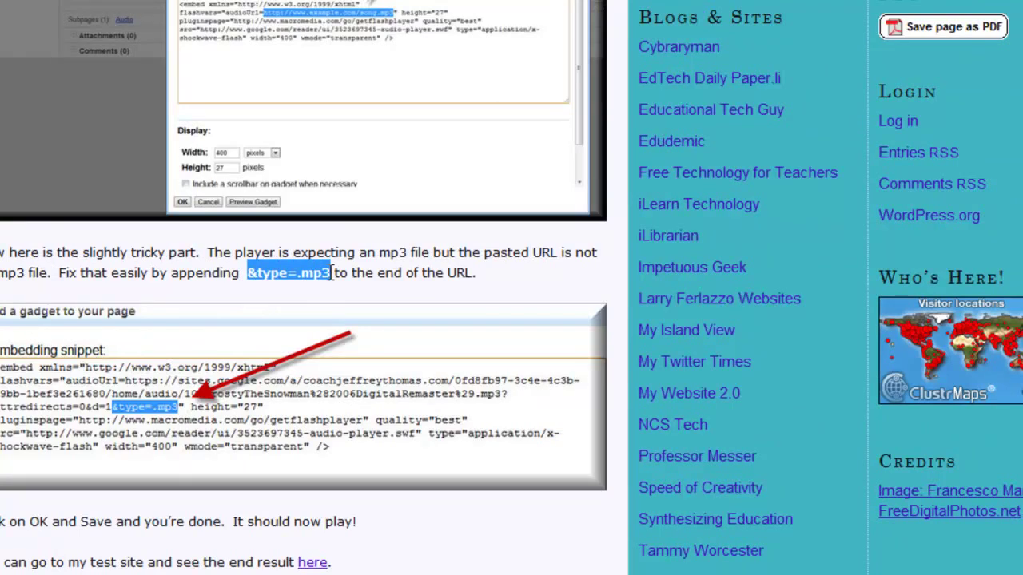
right_click(311, 275)
click(350, 286)
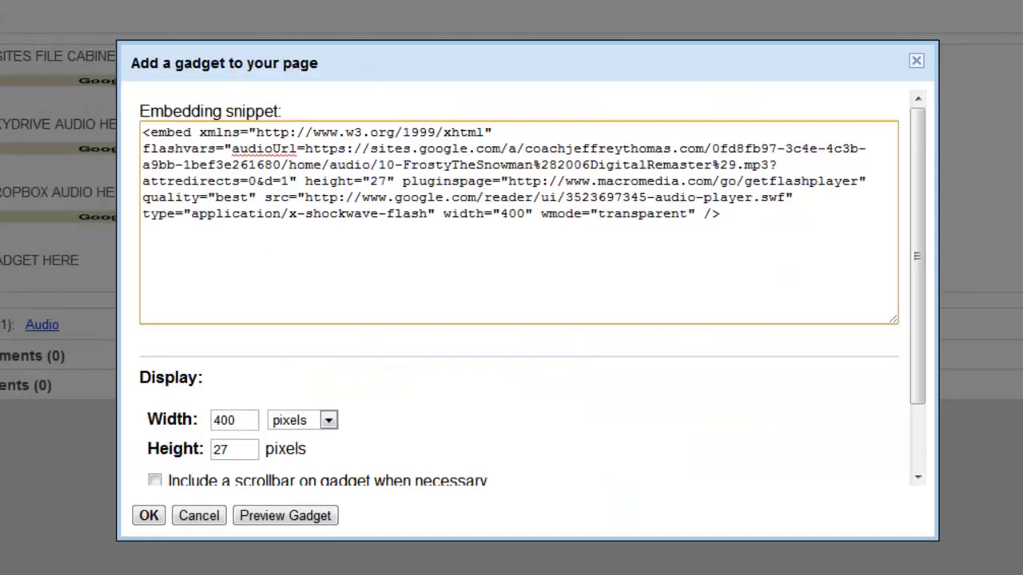
key(ctrl+v)
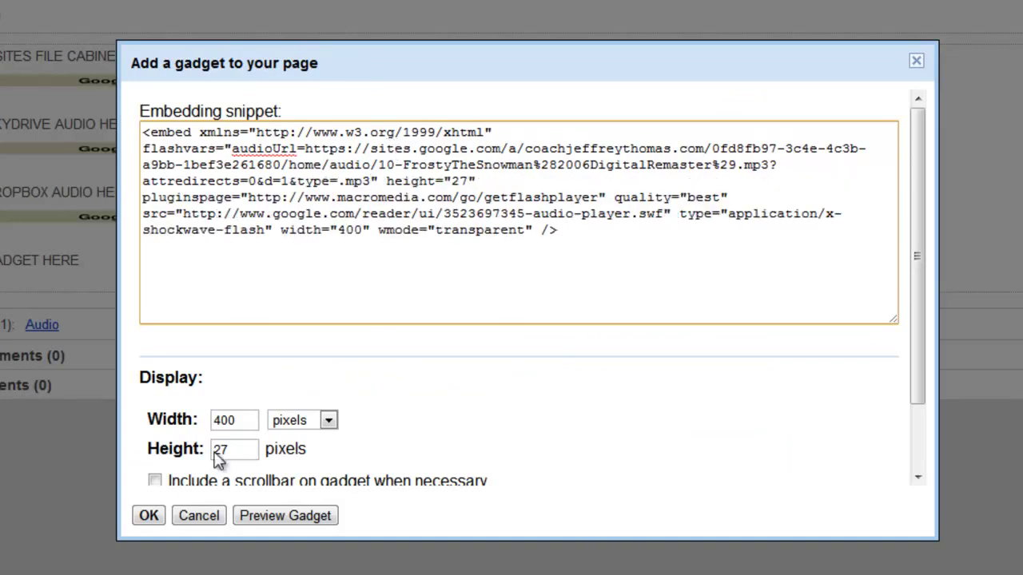
click(150, 516)
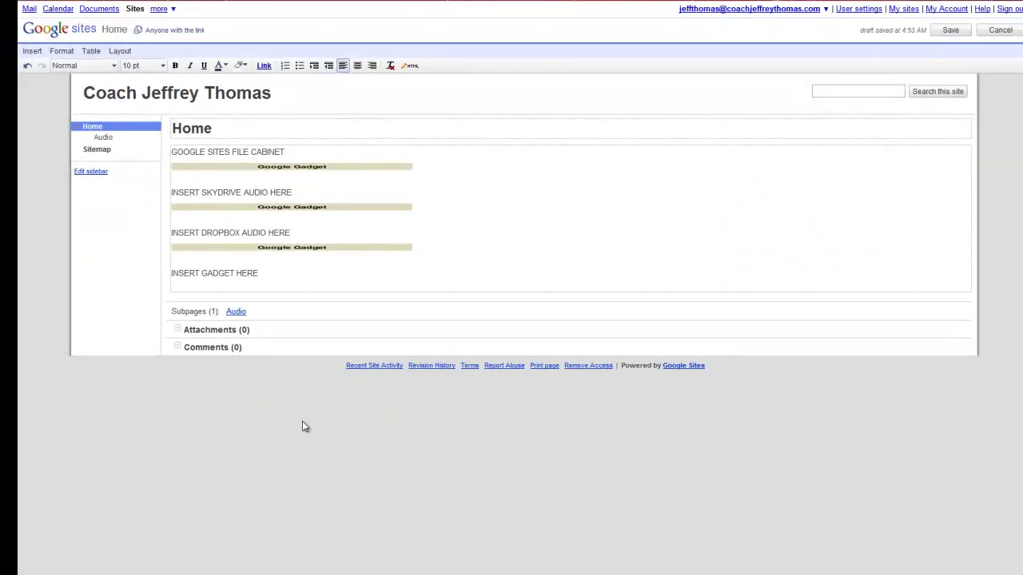
click(949, 31)
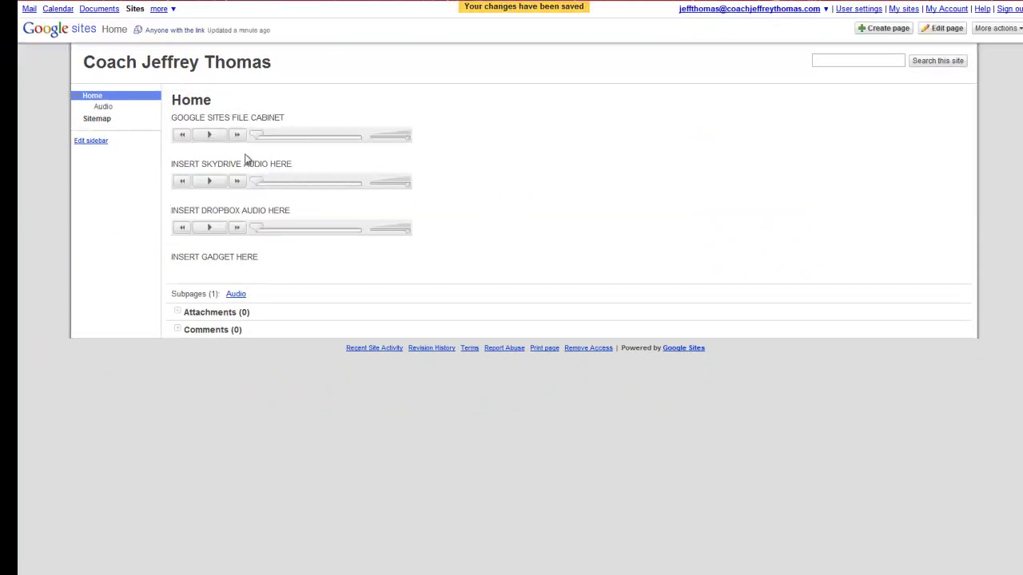
Step: Play and pause the first audio player, then put the Home page back into editing
click(210, 136)
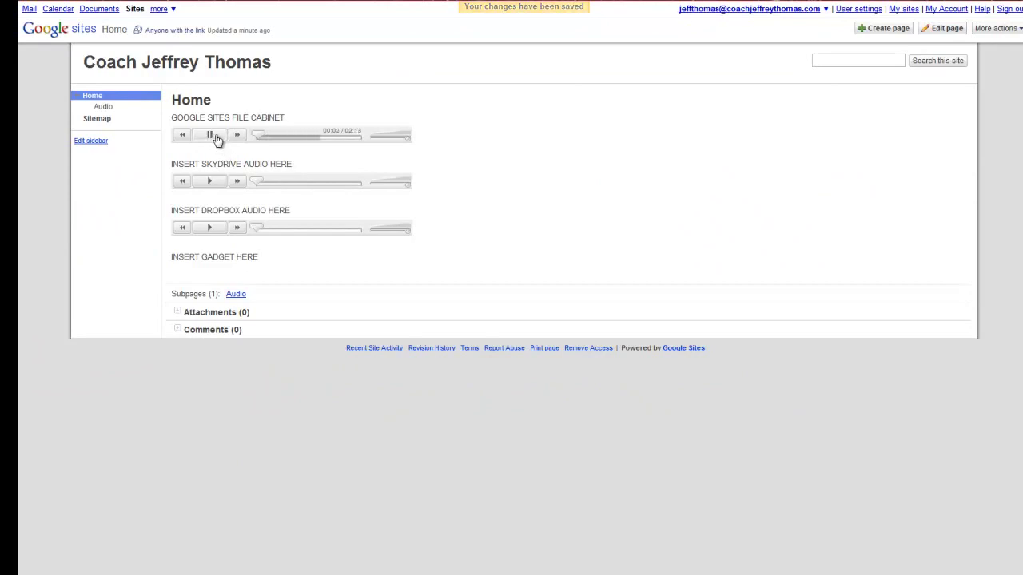
click(213, 136)
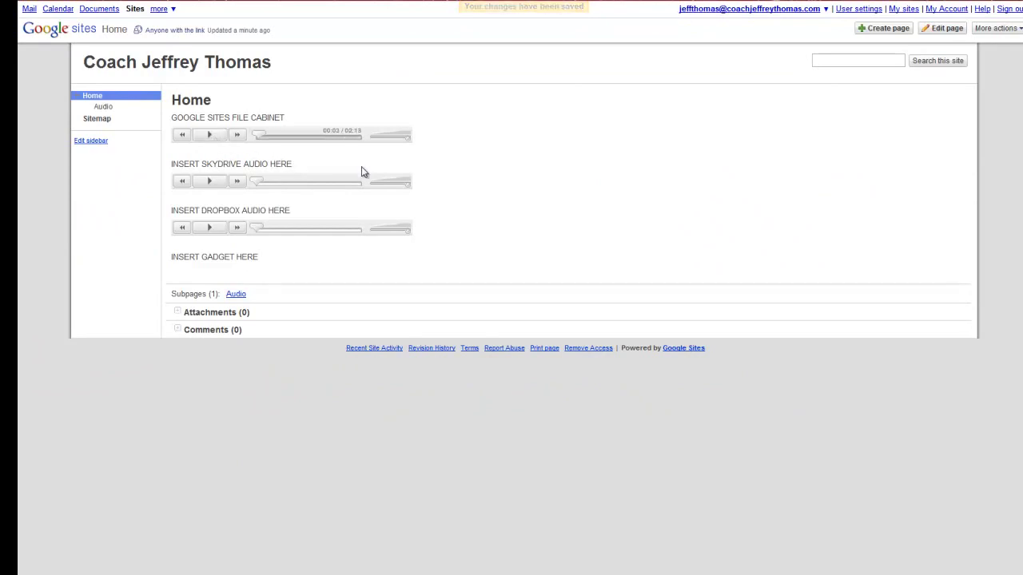
click(947, 30)
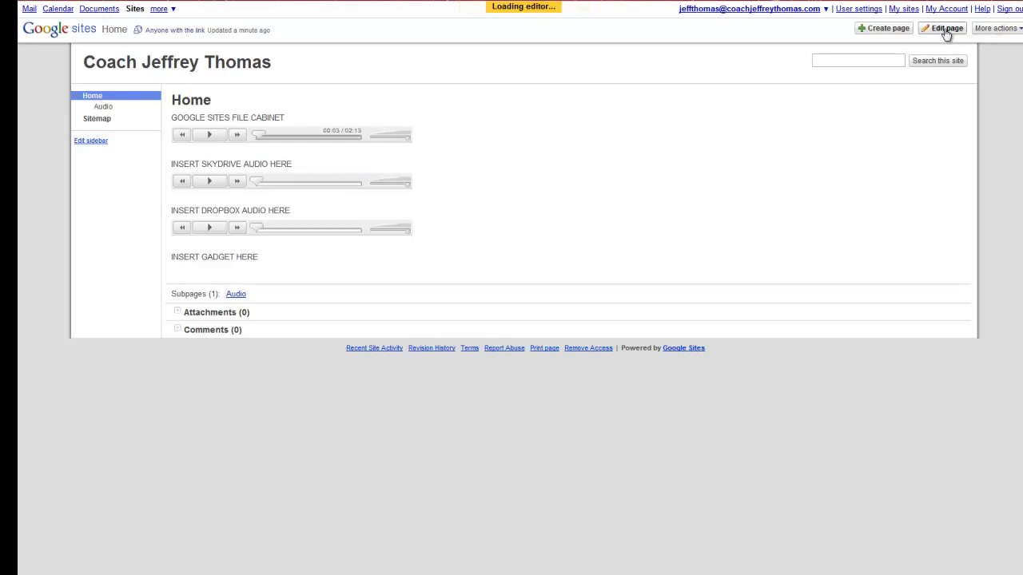
Step: Open the SkyDrive-audio gadget's properties and select its example song URL
click(278, 207)
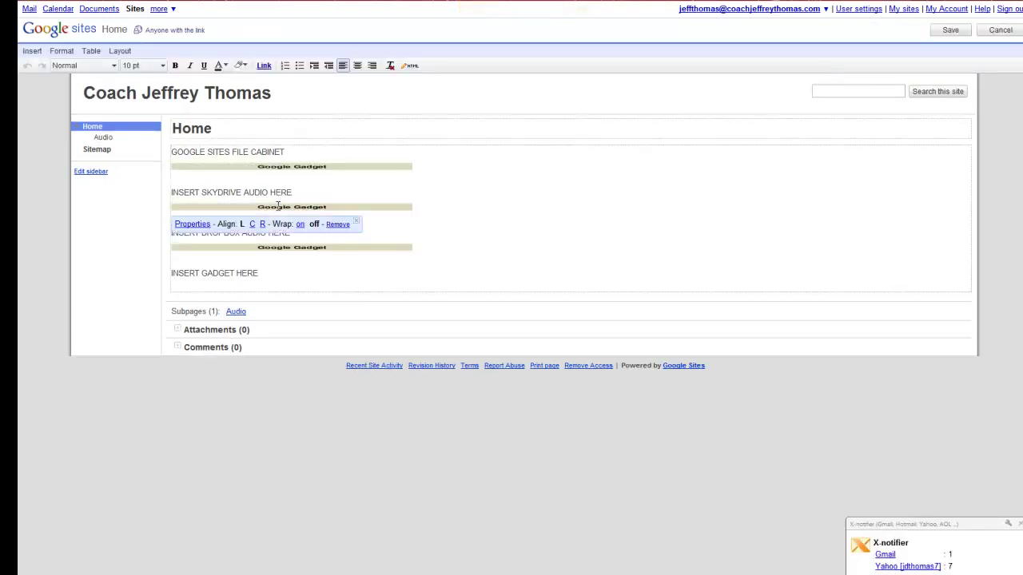
click(196, 225)
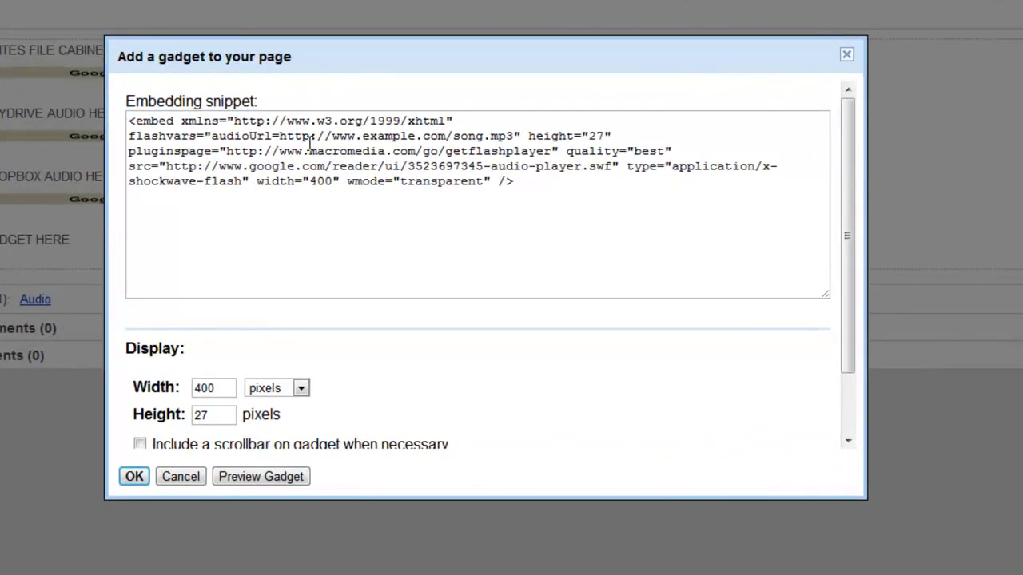
drag(279, 136, 516, 135)
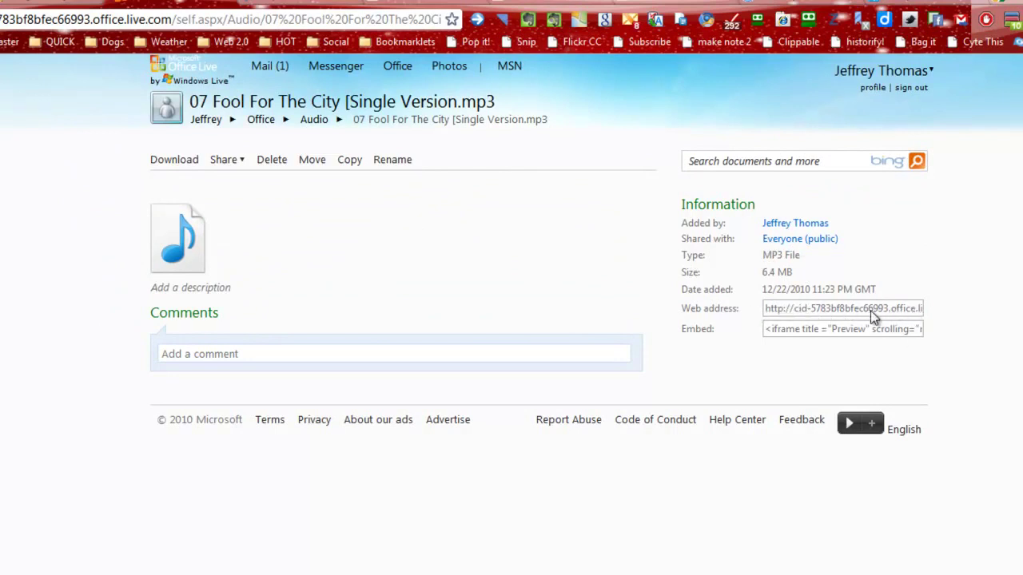
Step: Copy the link address of 07 Fool For The City [Single Version.mp3 from SkyDrive
right_click(177, 253)
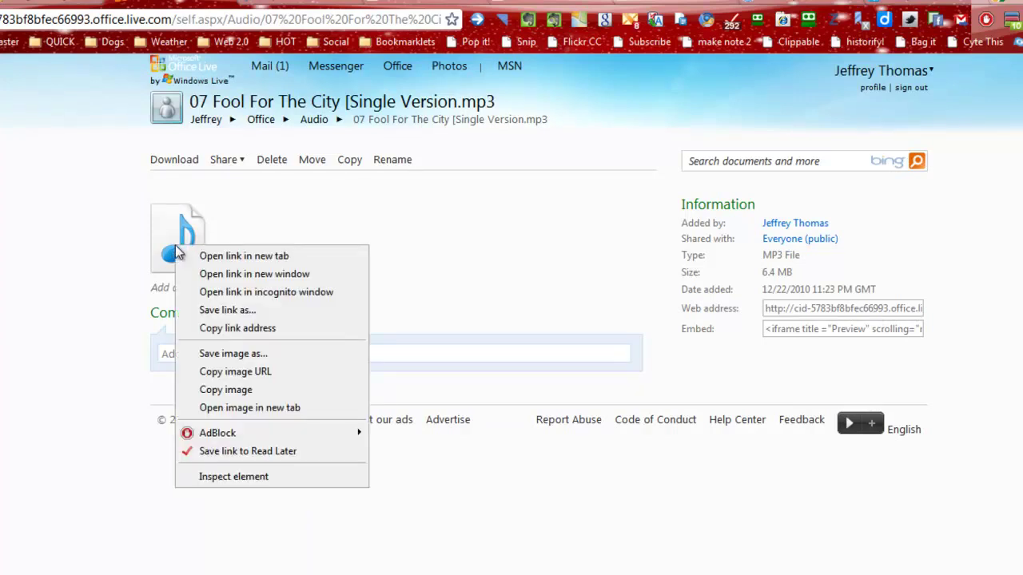
click(241, 327)
click(399, 3)
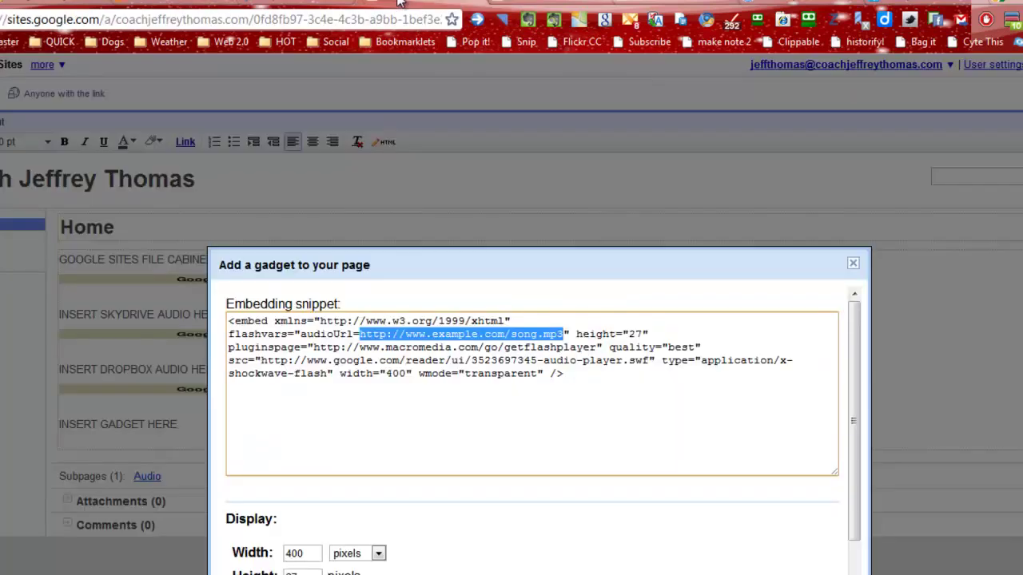
Step: Replace the SkyDrive gadget's example URL with the Fool For The City link plus &type=.mp3
right_click(432, 339)
click(476, 425)
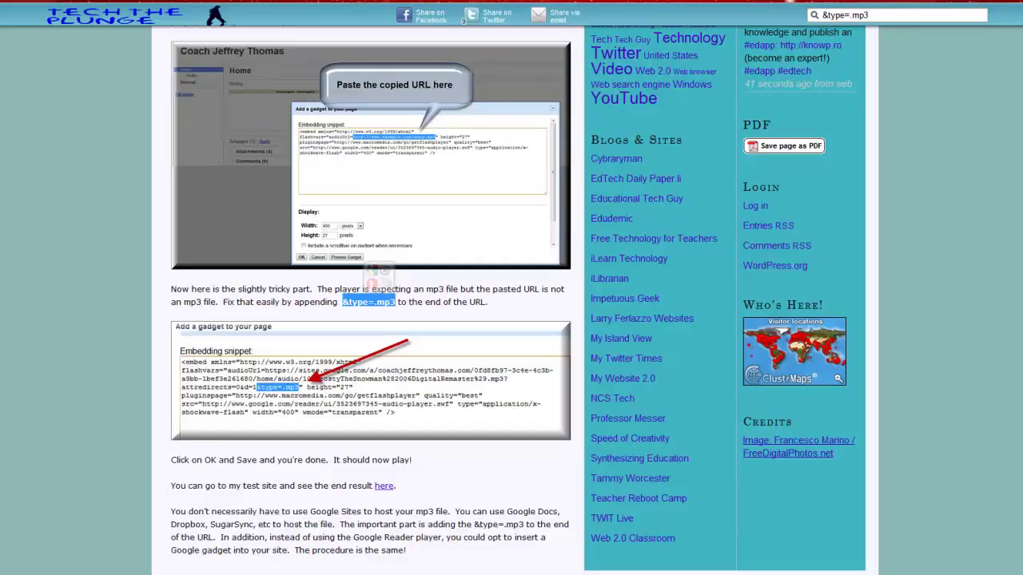
right_click(368, 302)
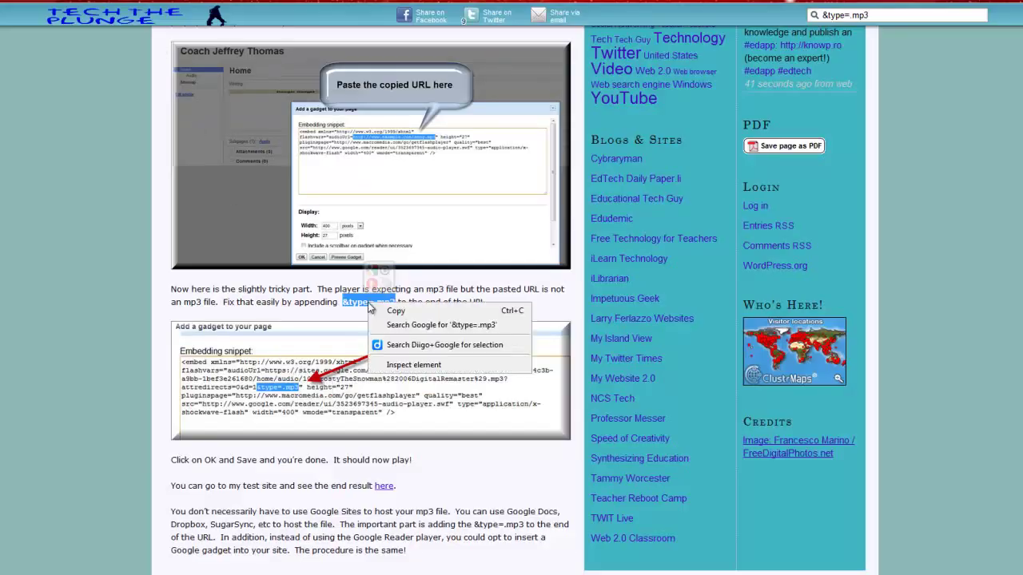
click(391, 313)
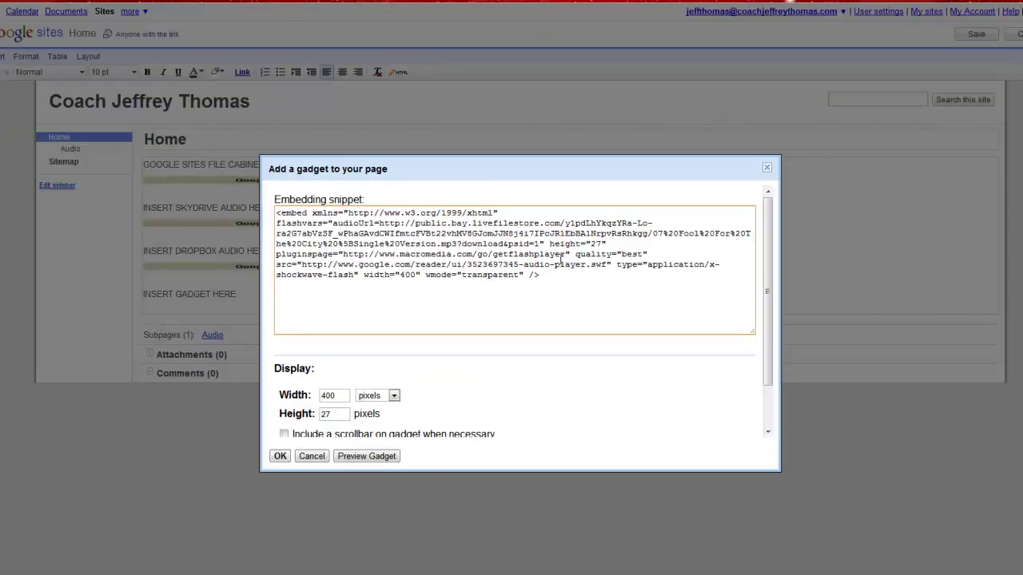
key(ctrl+v)
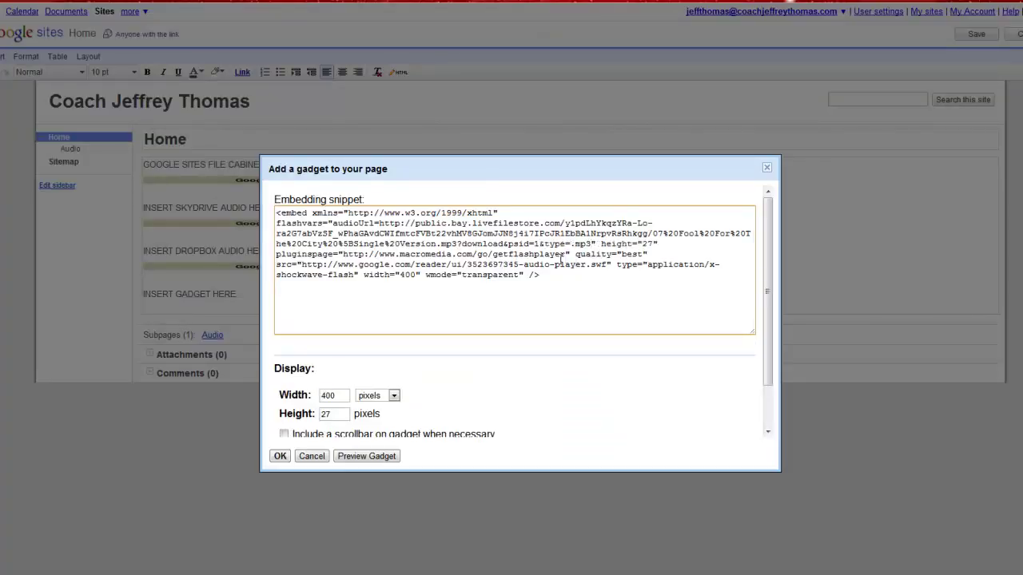
Step: Confirm the SkyDrive snippet, save, test-play the Fool For The City track, then resume editing
click(284, 456)
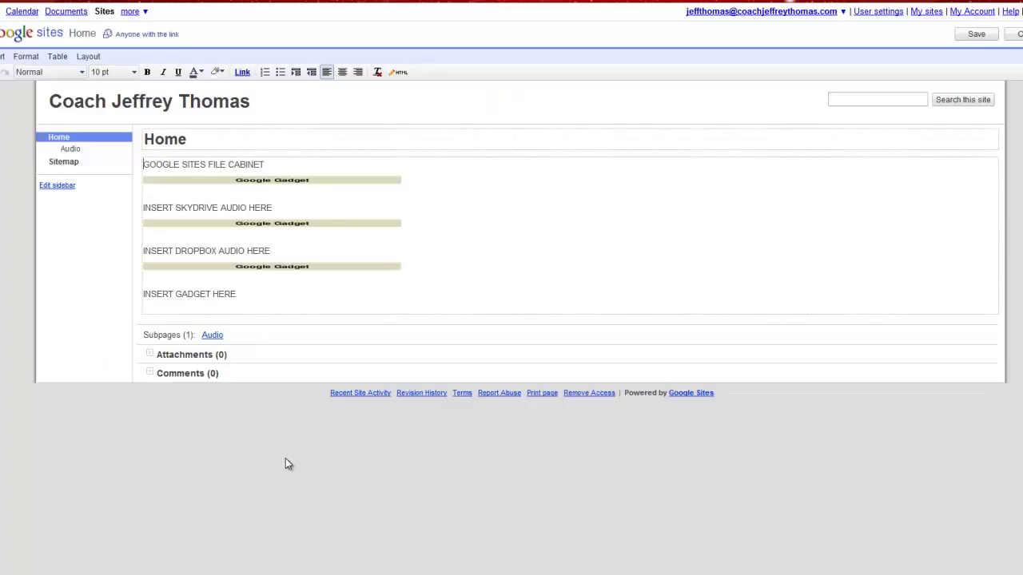
click(977, 34)
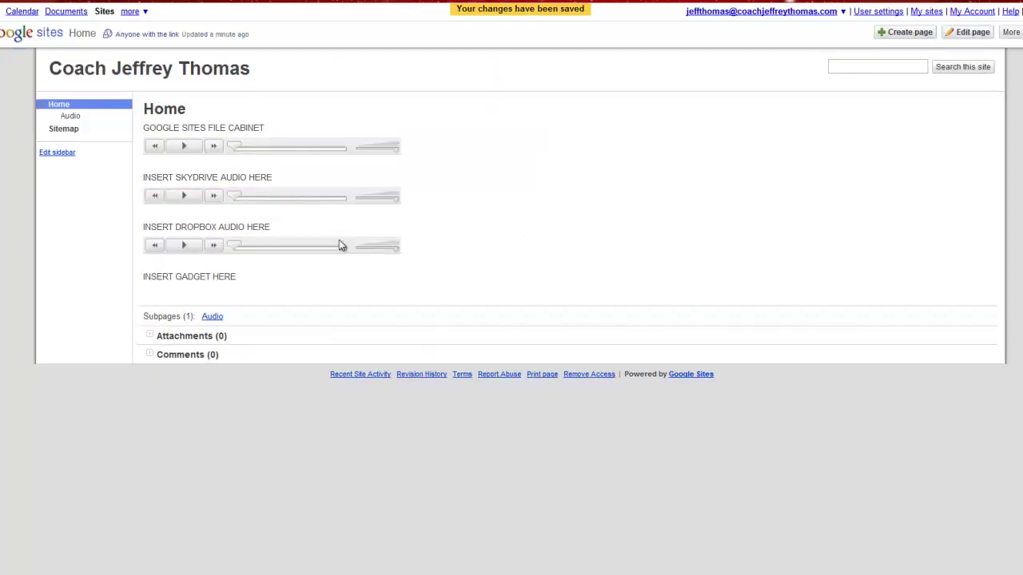
click(186, 202)
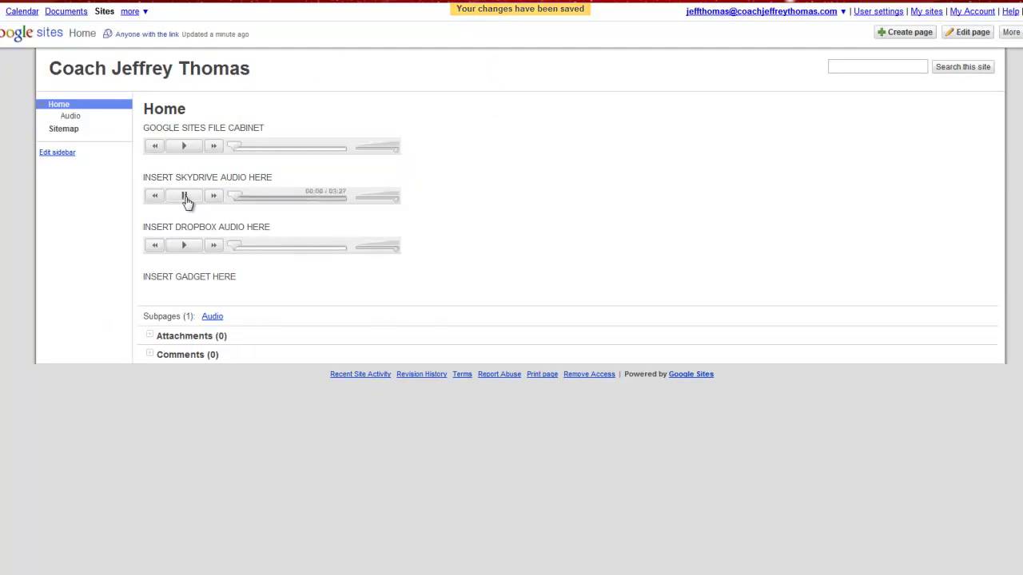
click(184, 197)
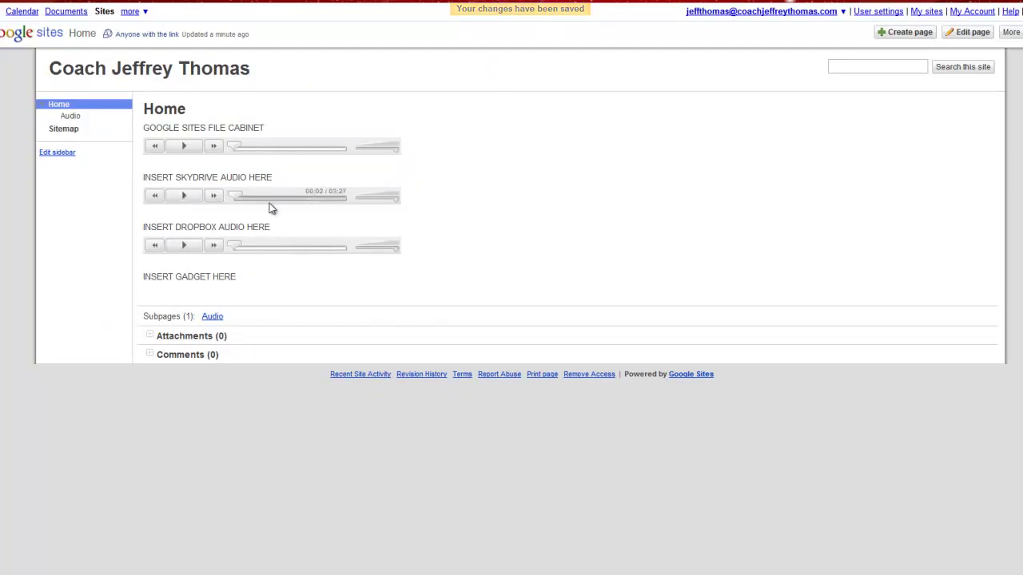
click(964, 35)
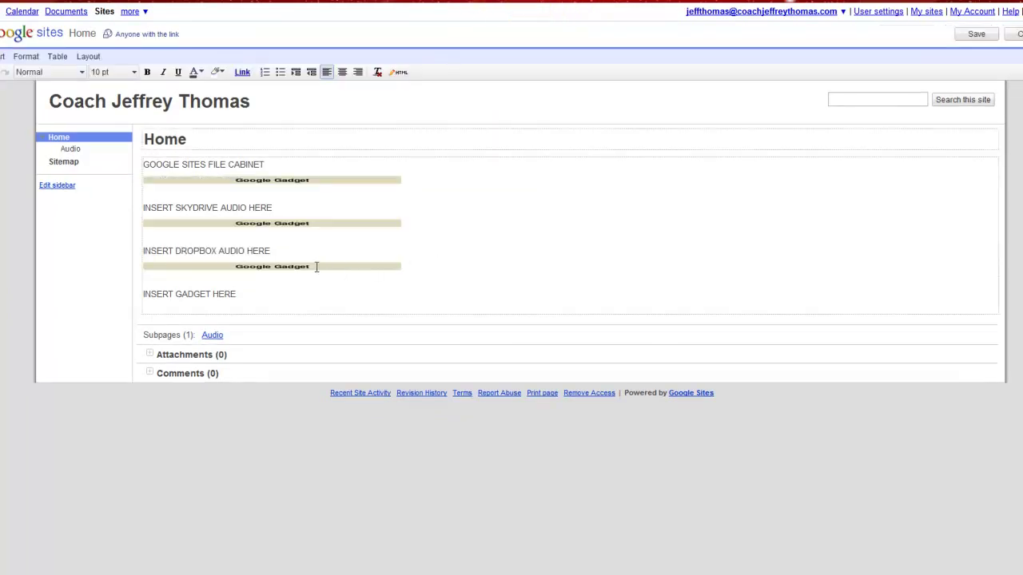
click(308, 267)
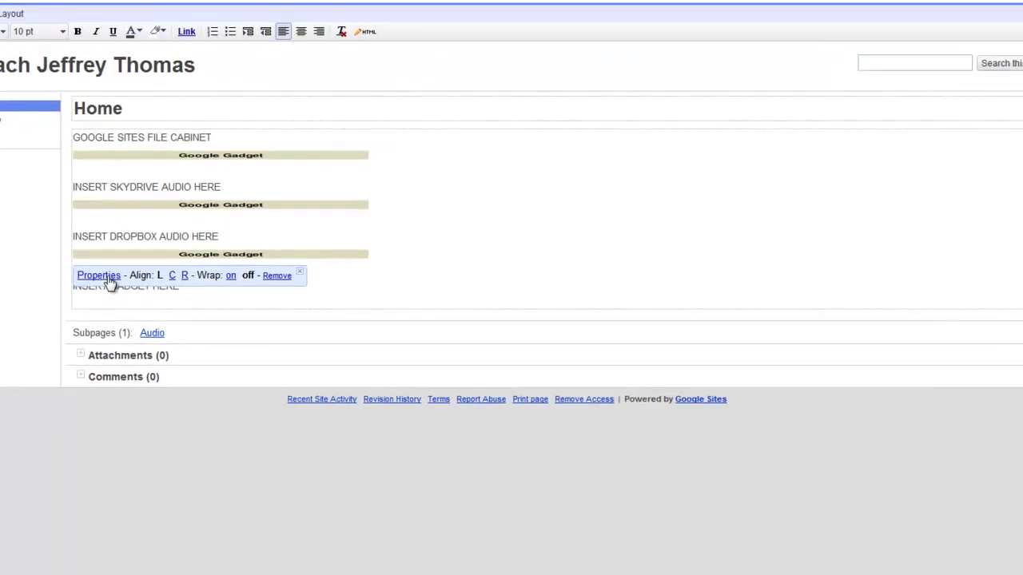
click(100, 275)
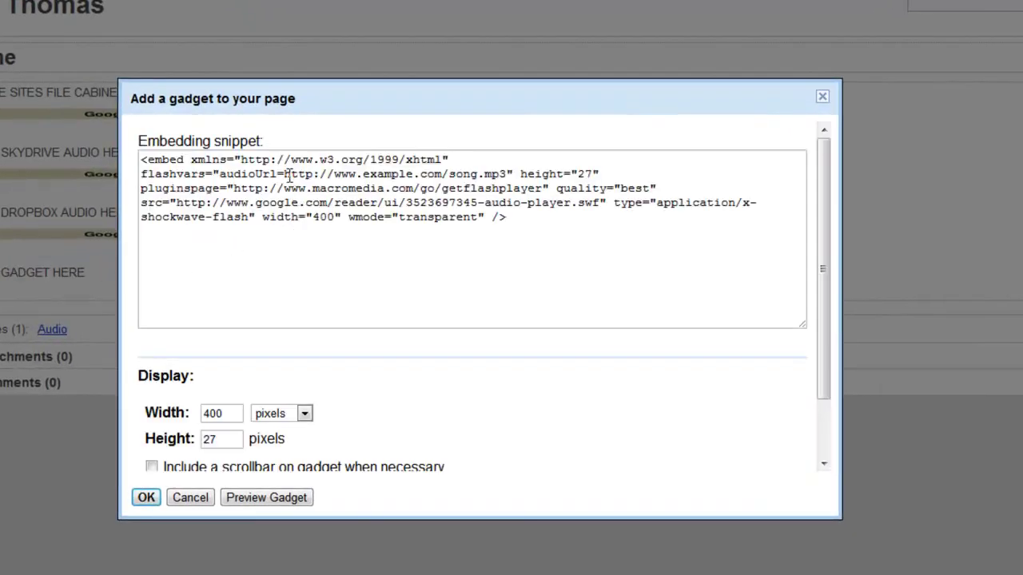
drag(285, 175, 511, 173)
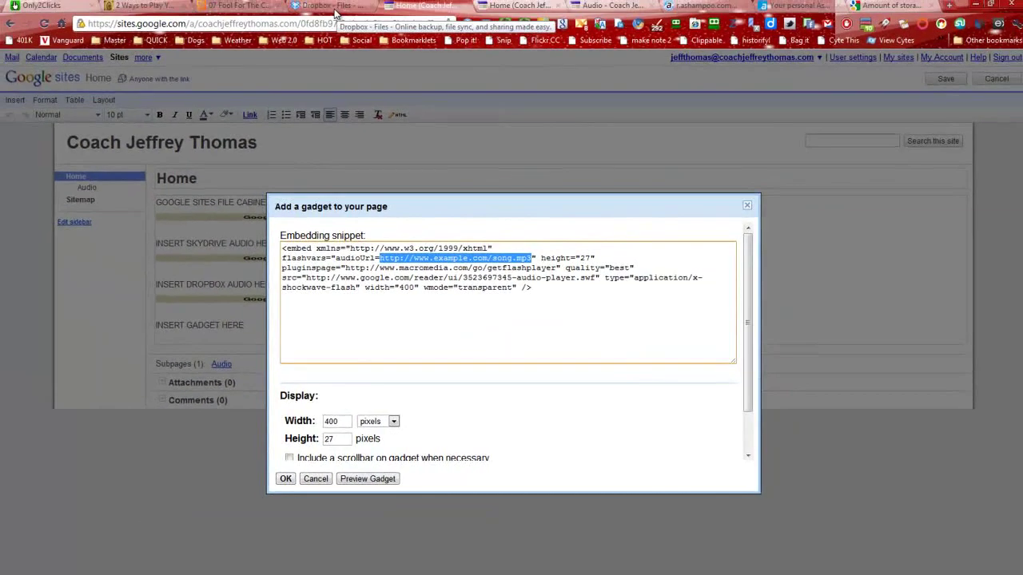
Step: Open 01 Dream On.mp3 in Dropbox, pause it, and copy its direct web address
click(335, 15)
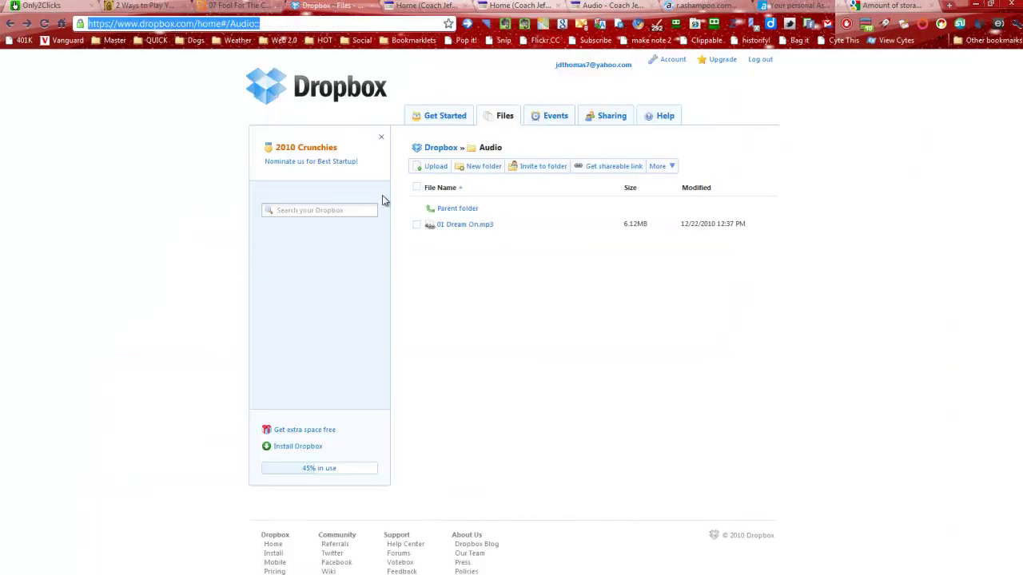
click(464, 228)
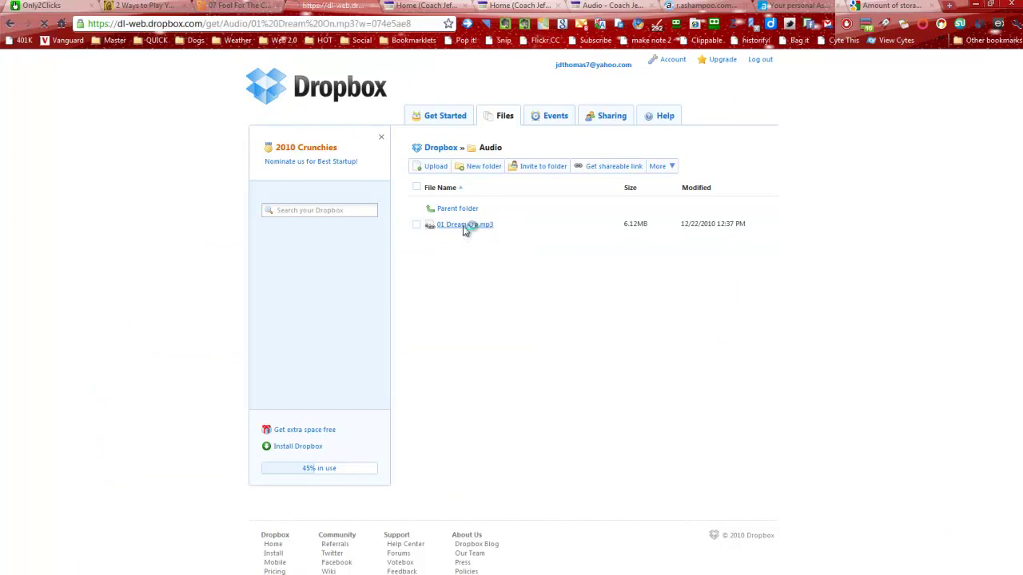
click(431, 354)
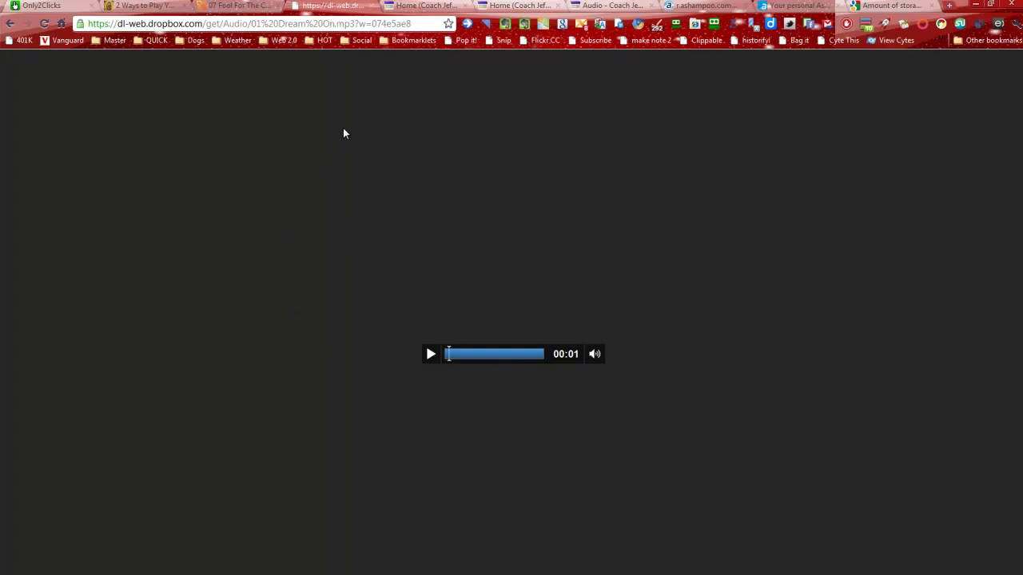
click(245, 24)
right_click(246, 26)
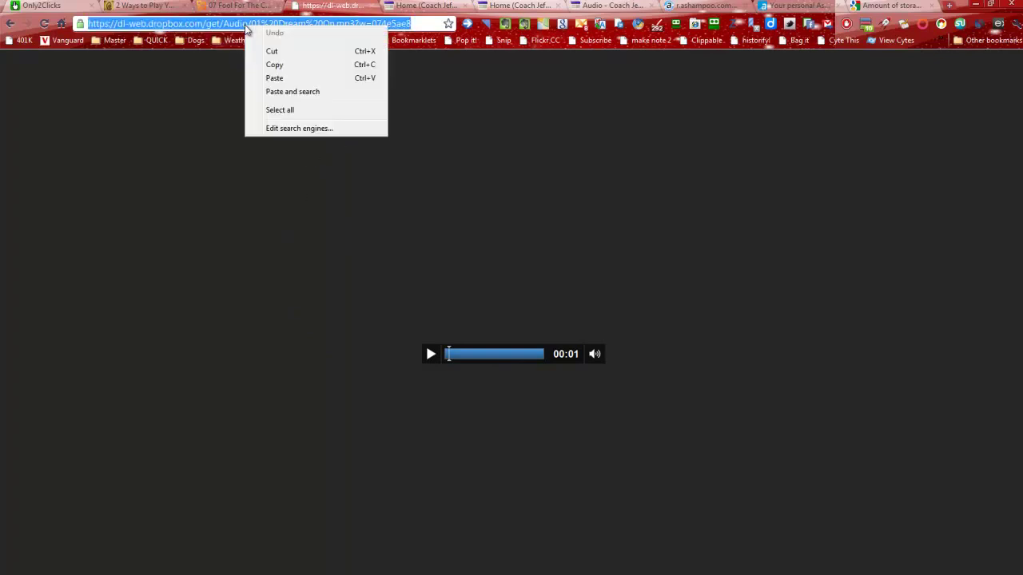
click(274, 65)
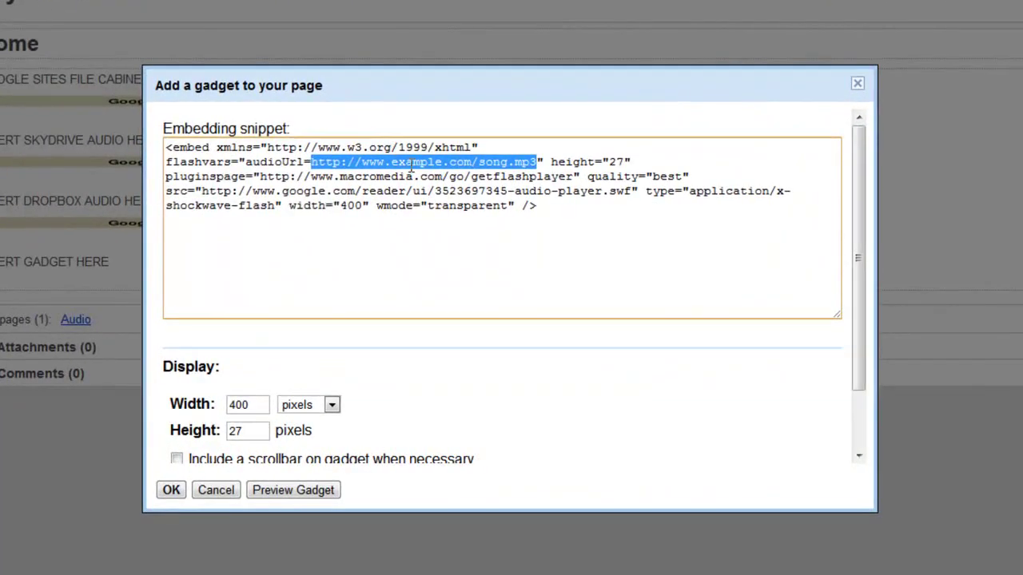
Step: Replace the example URL with the Dropbox Dream On link plus &type=.mp3 and confirm the snippet
right_click(436, 235)
click(454, 265)
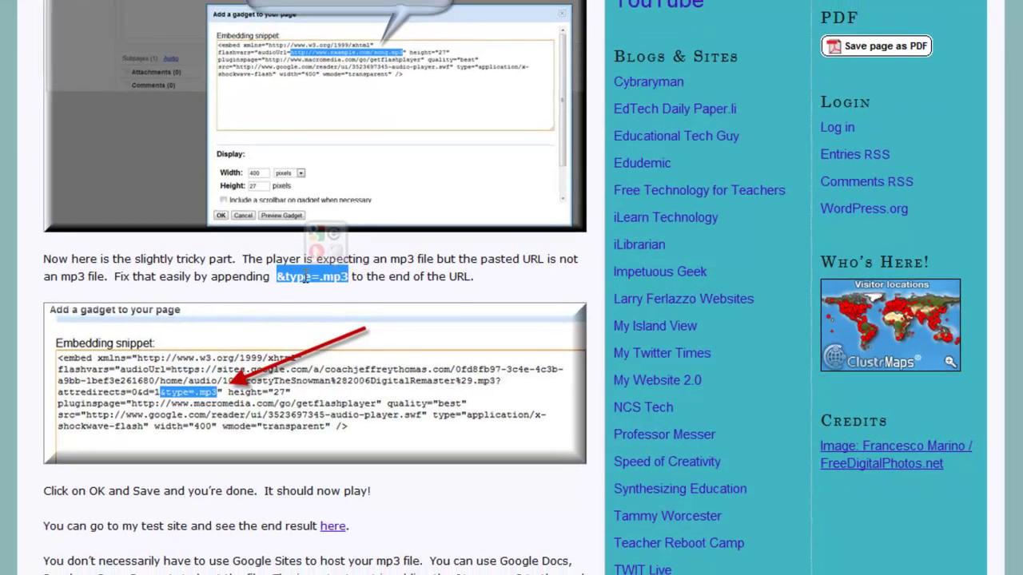
right_click(389, 300)
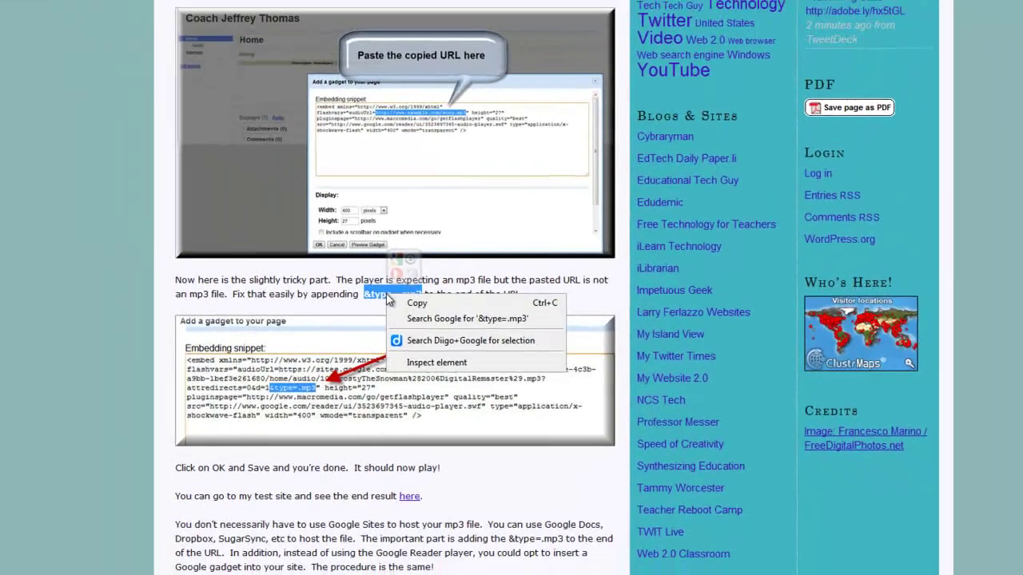
click(425, 310)
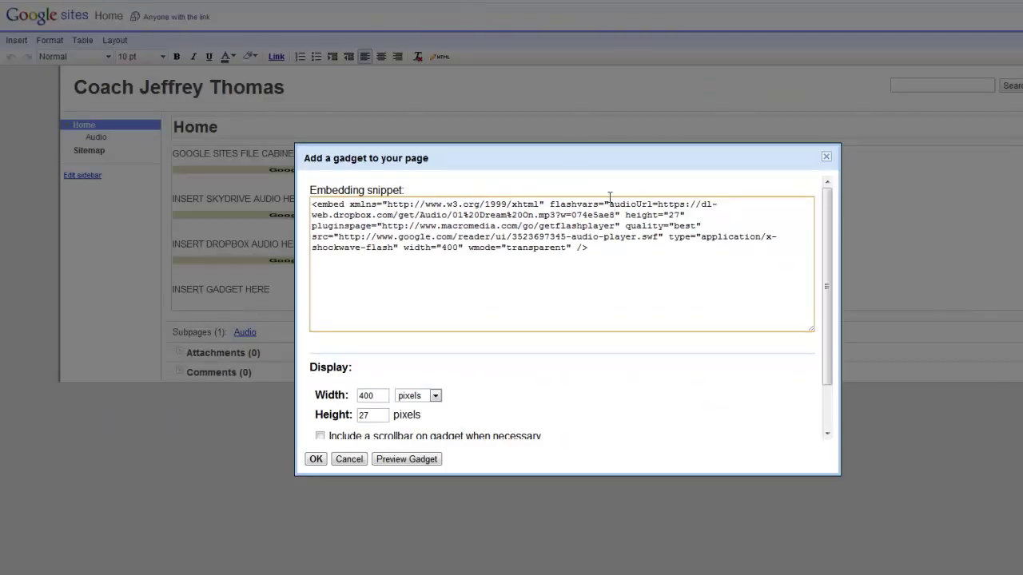
key(ctrl+v)
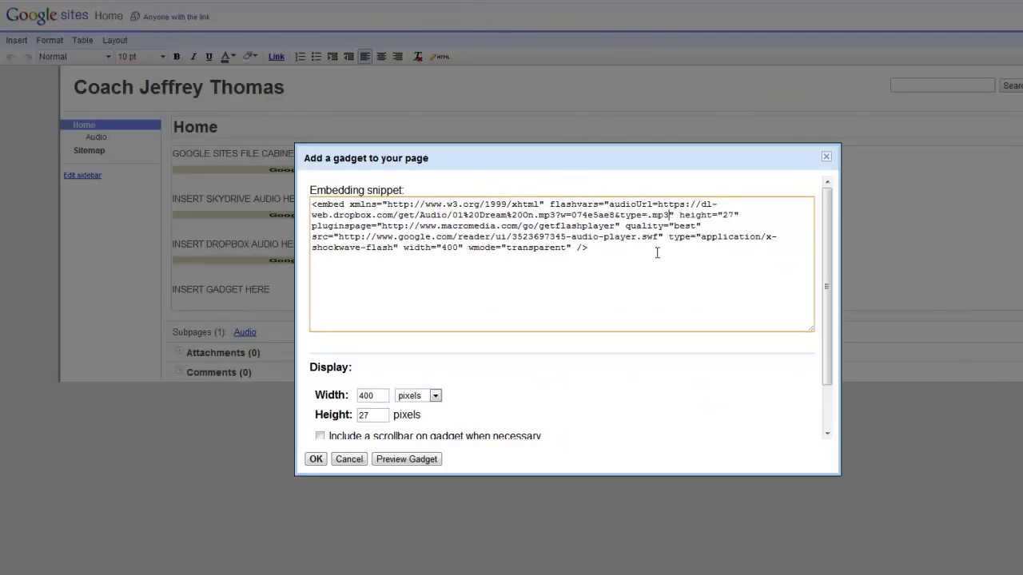
click(314, 460)
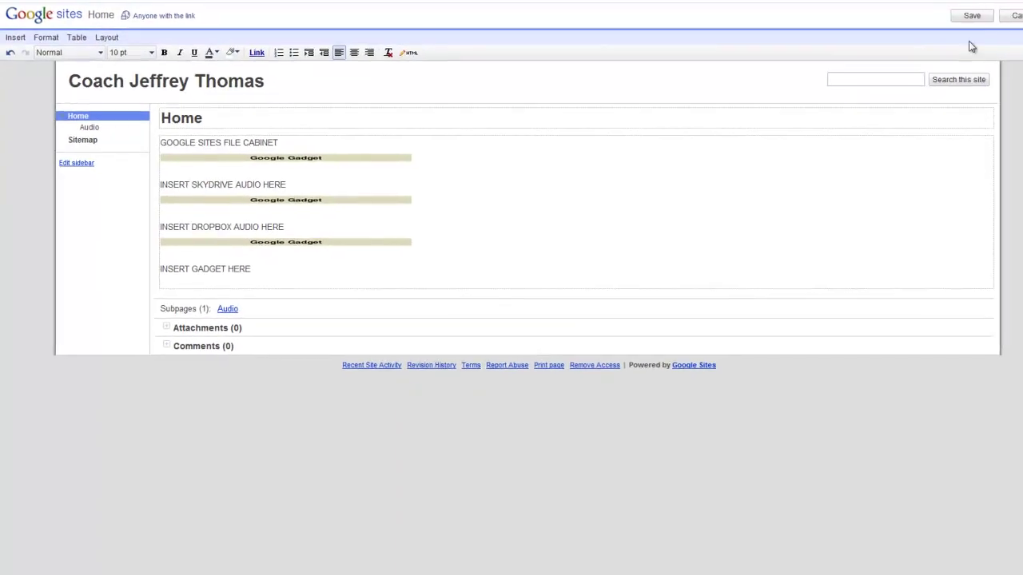
Step: Save the page, play the Dropbox Dream On track, and return to editing
click(972, 15)
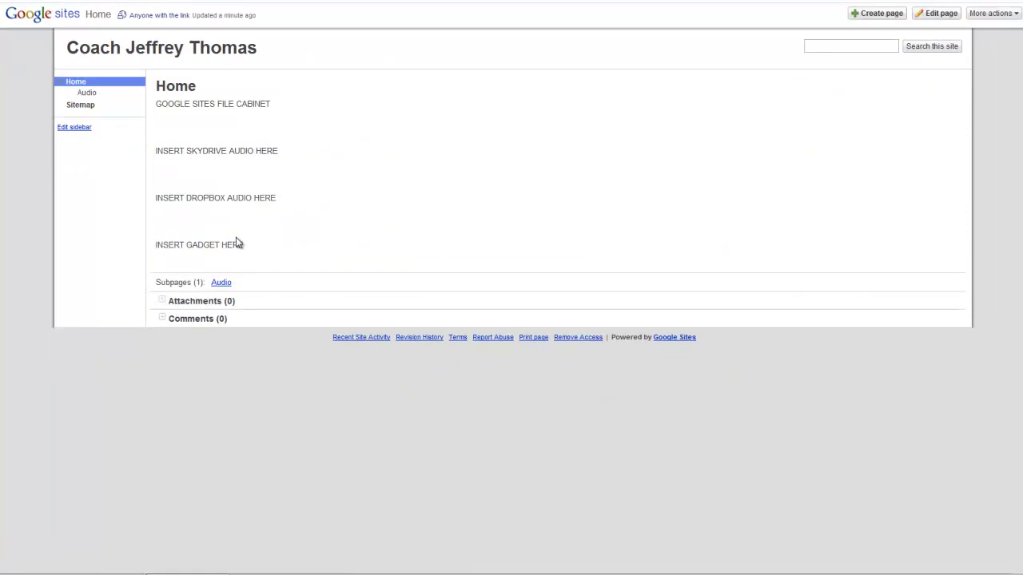
click(199, 217)
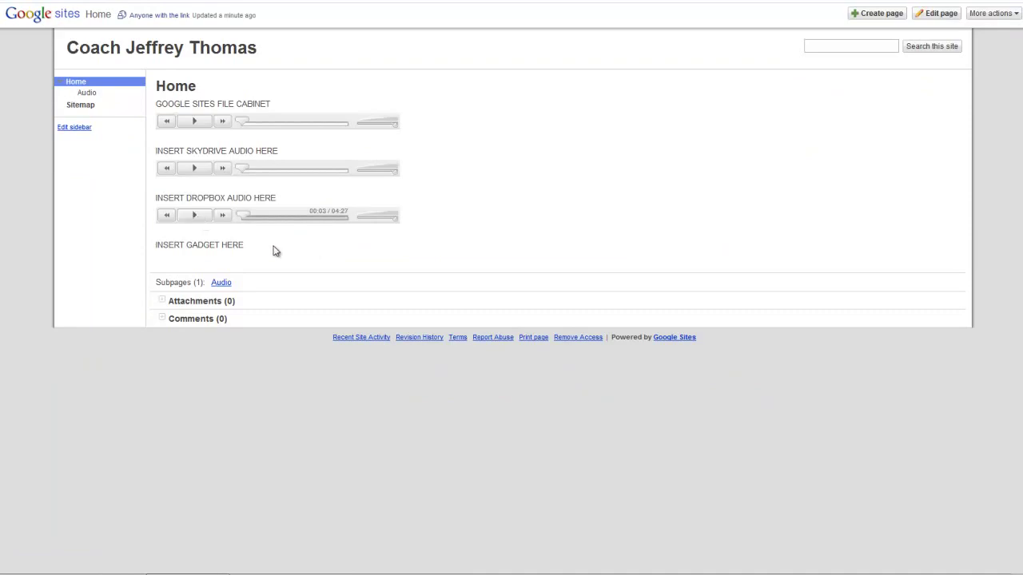
click(939, 16)
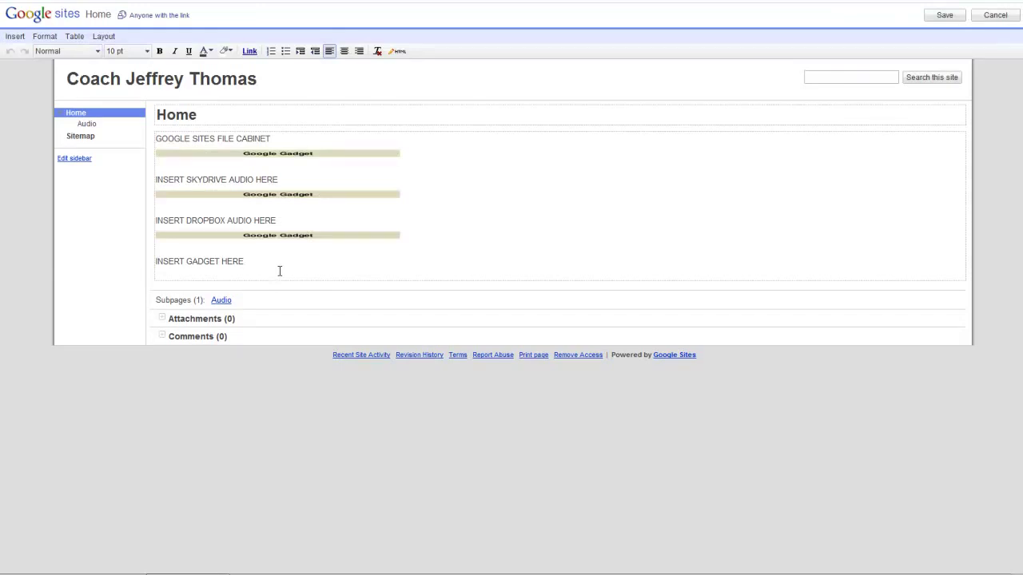
Step: Add a new line below INSERT GADGET HERE and open the full gadget directory
click(280, 270)
key(Return)
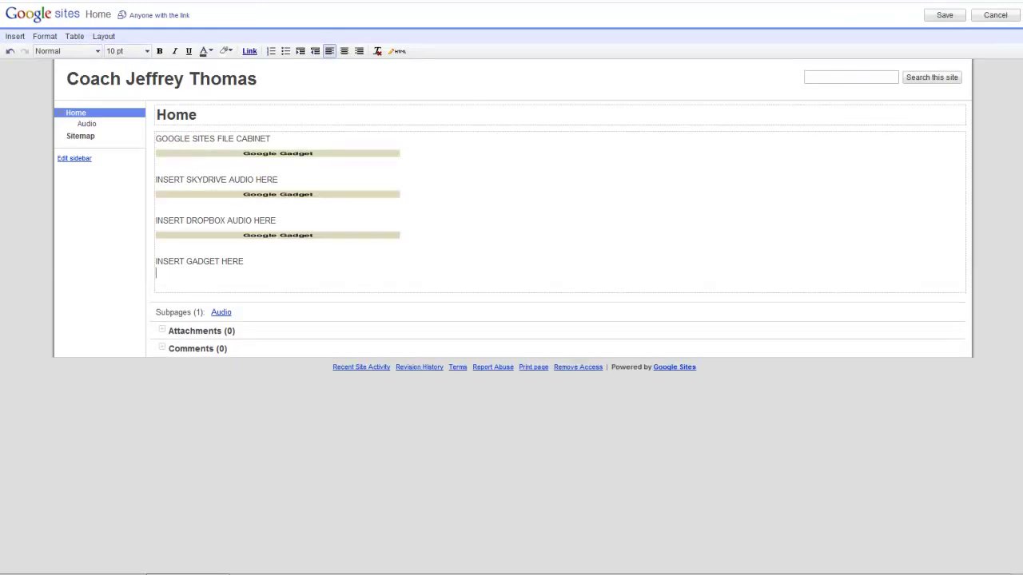
click(15, 37)
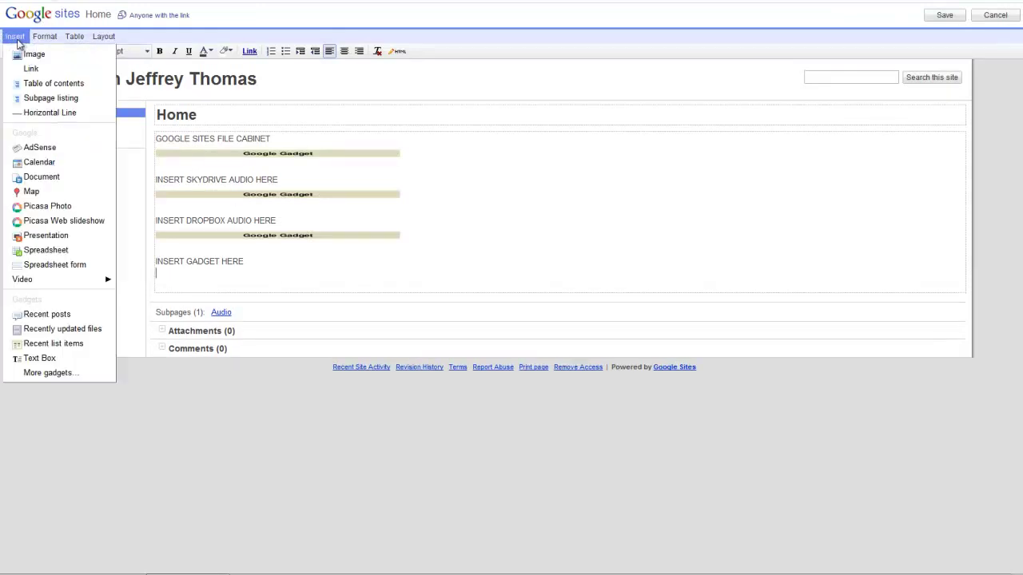
click(69, 372)
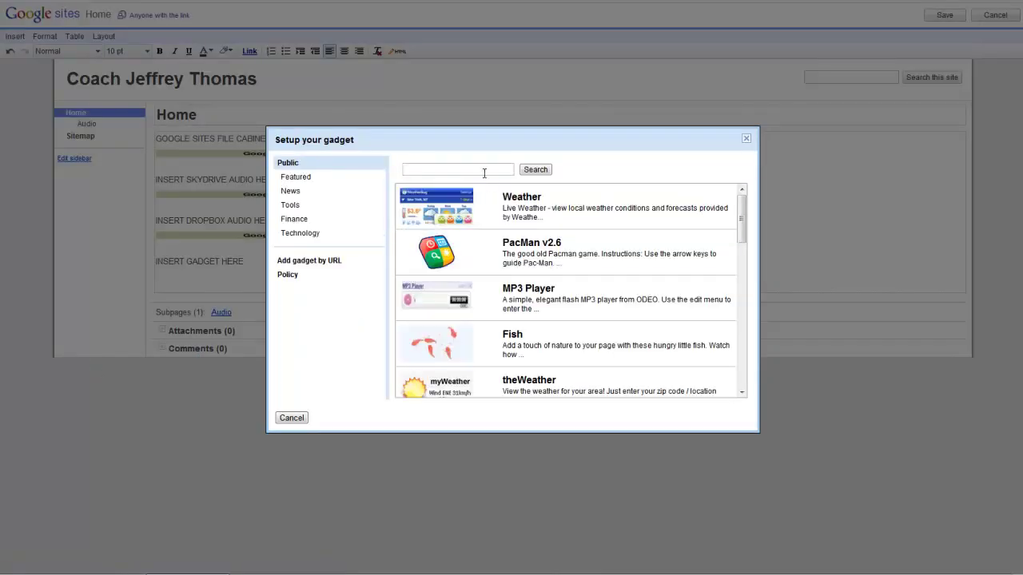
Step: Search the gadget directory for 'mp3 player' and scroll to the varal.org mp3 Player entry
click(484, 170)
key(Return)
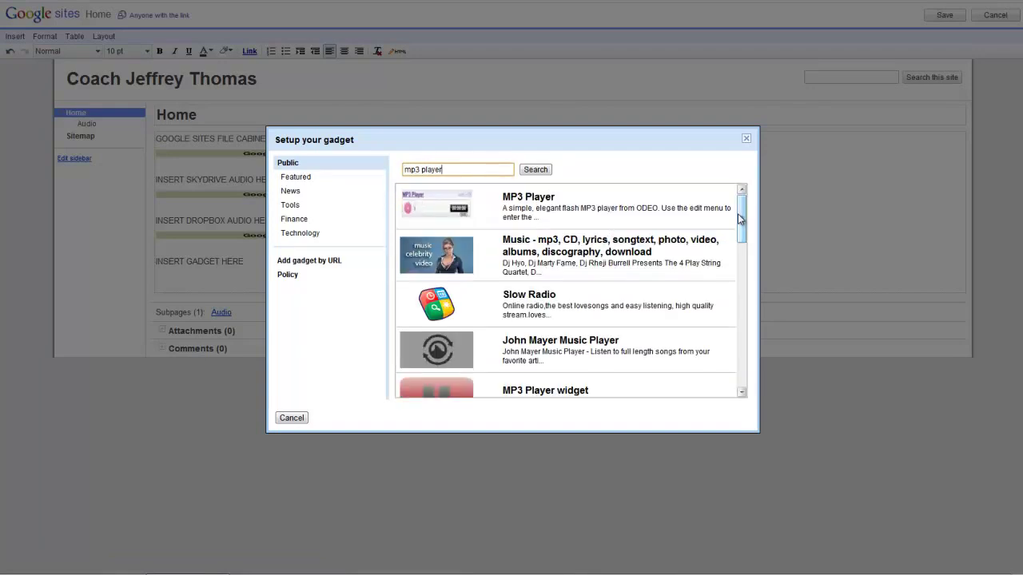
scroll(738, 220, down, 10)
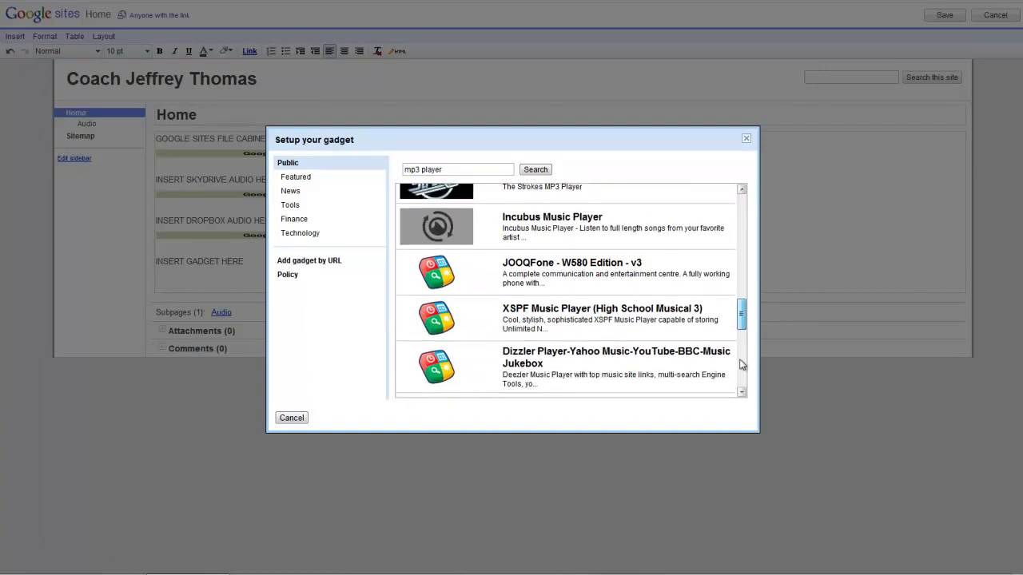
scroll(740, 364, down, 3)
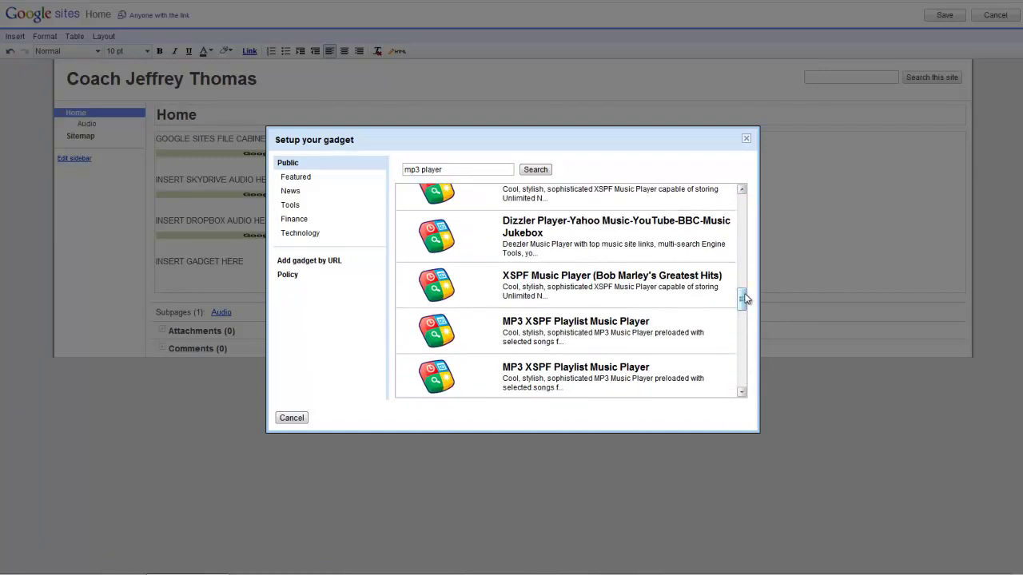
drag(743, 298, 742, 351)
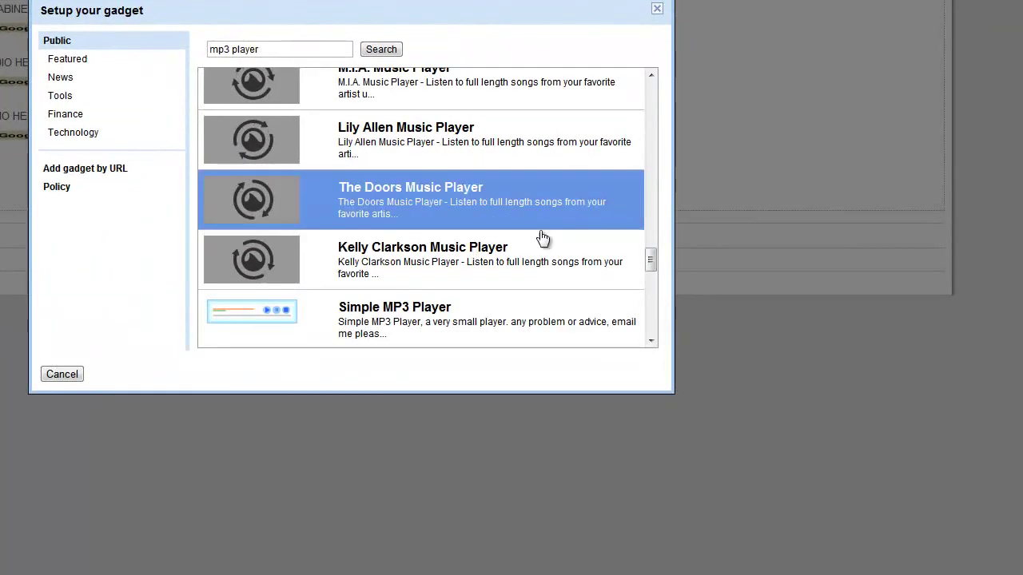
scroll(610, 306, down, 5)
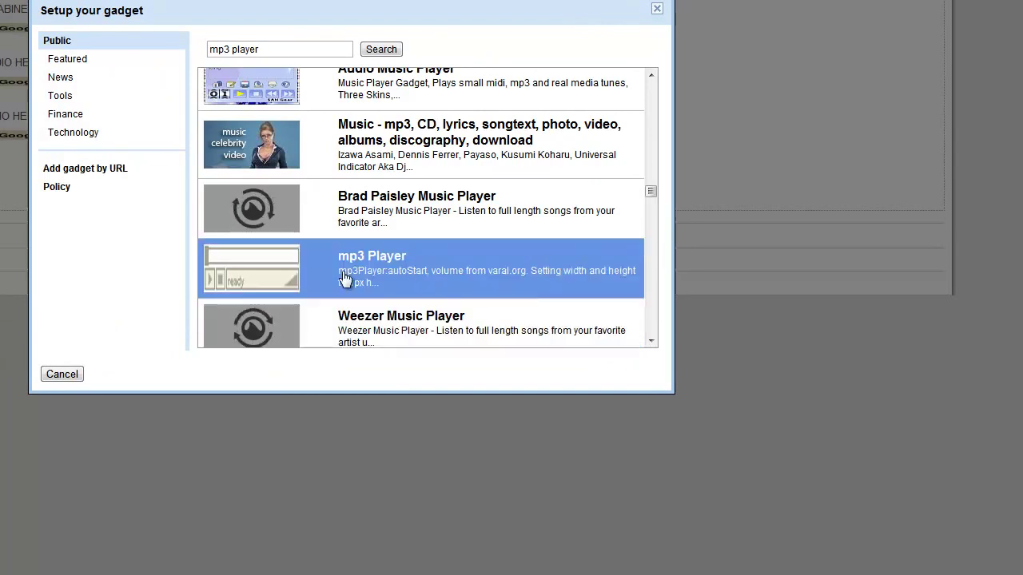
Step: Choose the mp3 Player gadget and select its default mp3 URL in the setup form
click(503, 285)
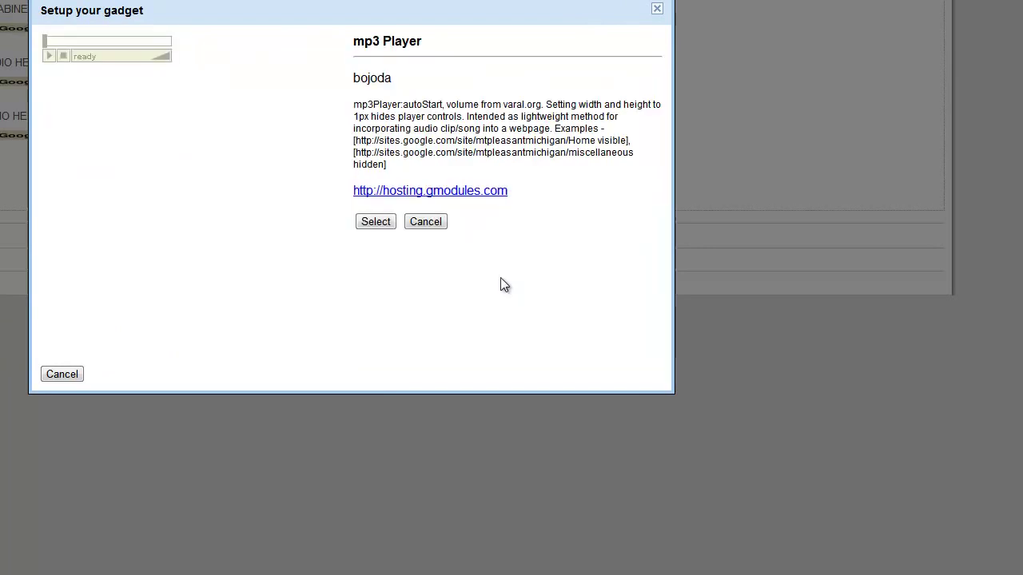
click(379, 226)
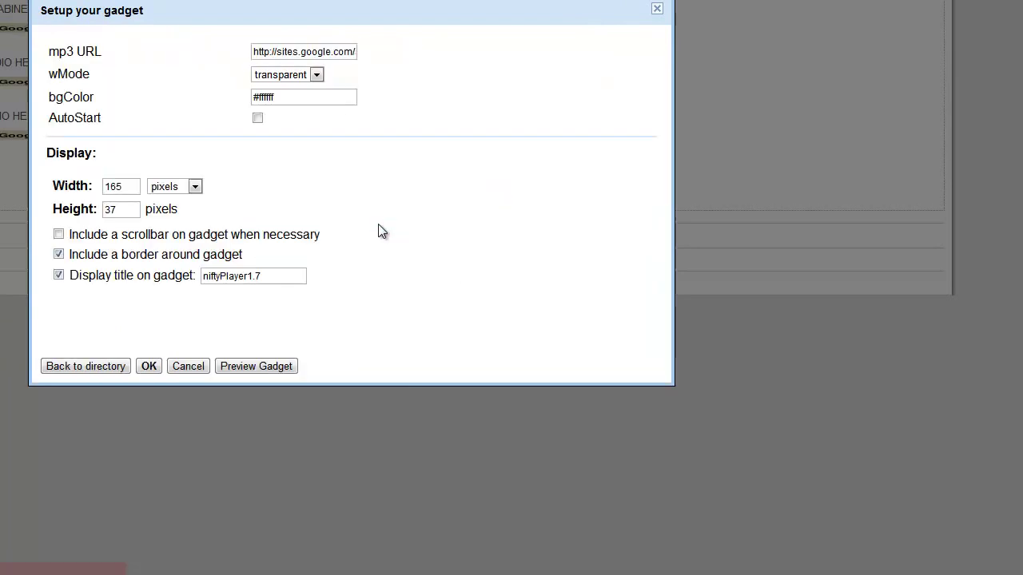
triple_click(309, 52)
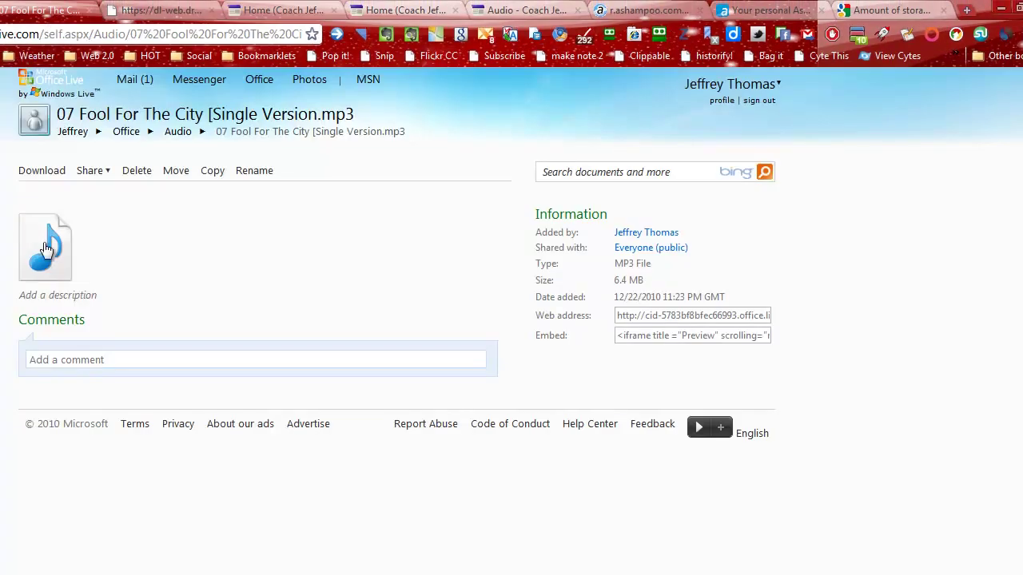
Step: Copy the SkyDrive Fool For The City mp3 link address and return to the gadget setup
right_click(44, 253)
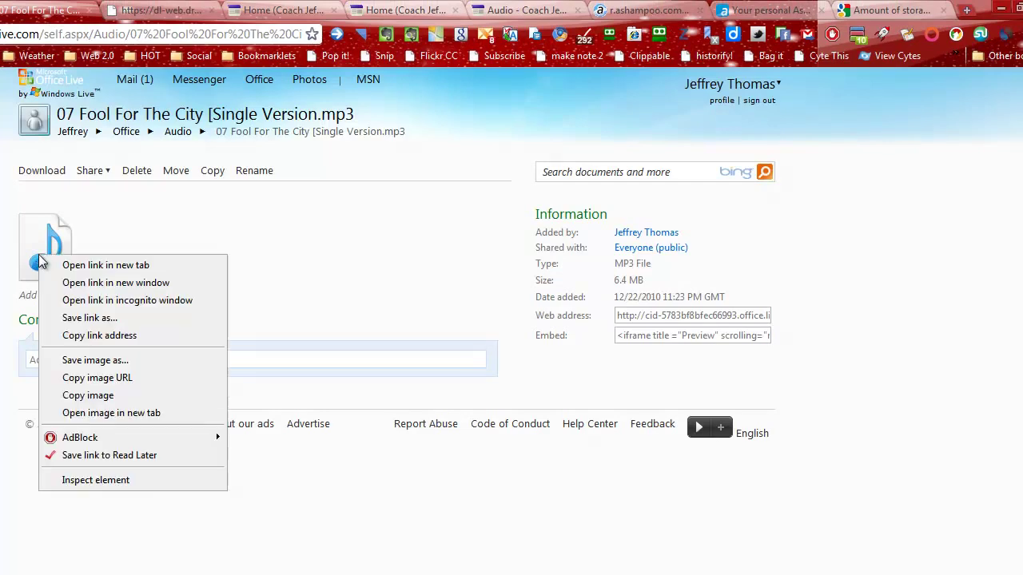
click(119, 337)
click(290, 10)
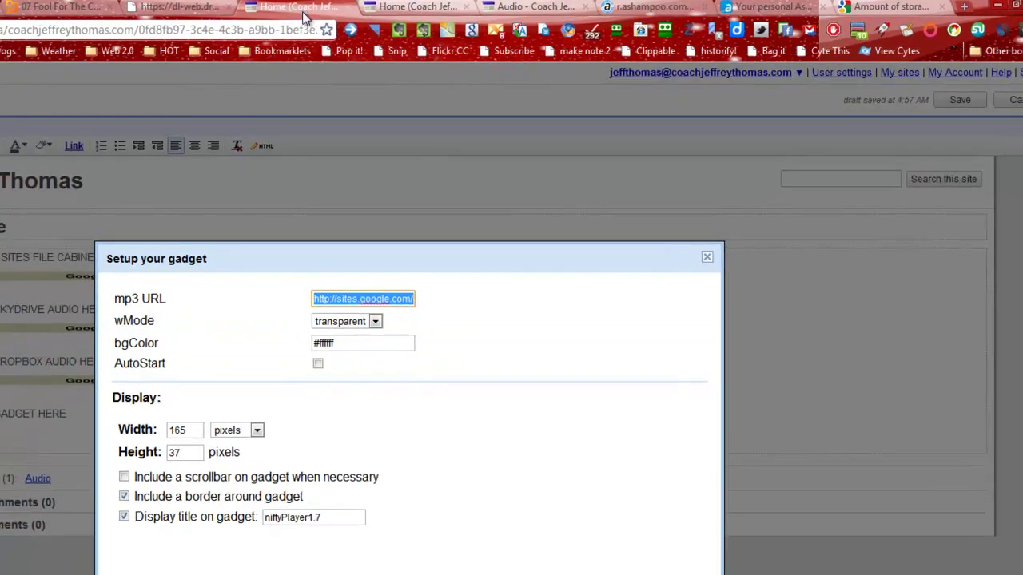
Step: Set the mp3 Player URL to the SkyDrive mp3 link ending in &type=.mp3 and insert it
right_click(366, 298)
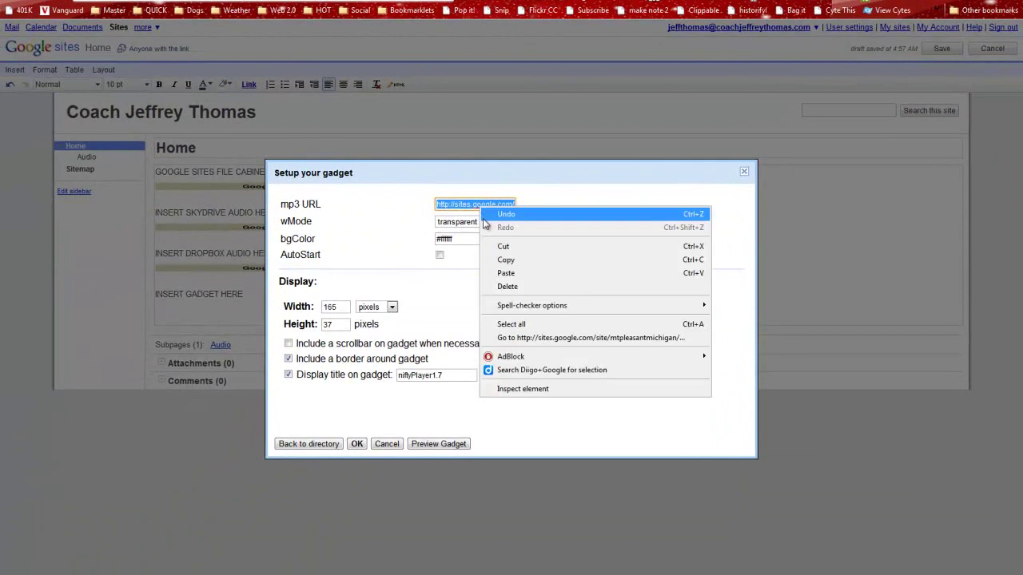
click(510, 272)
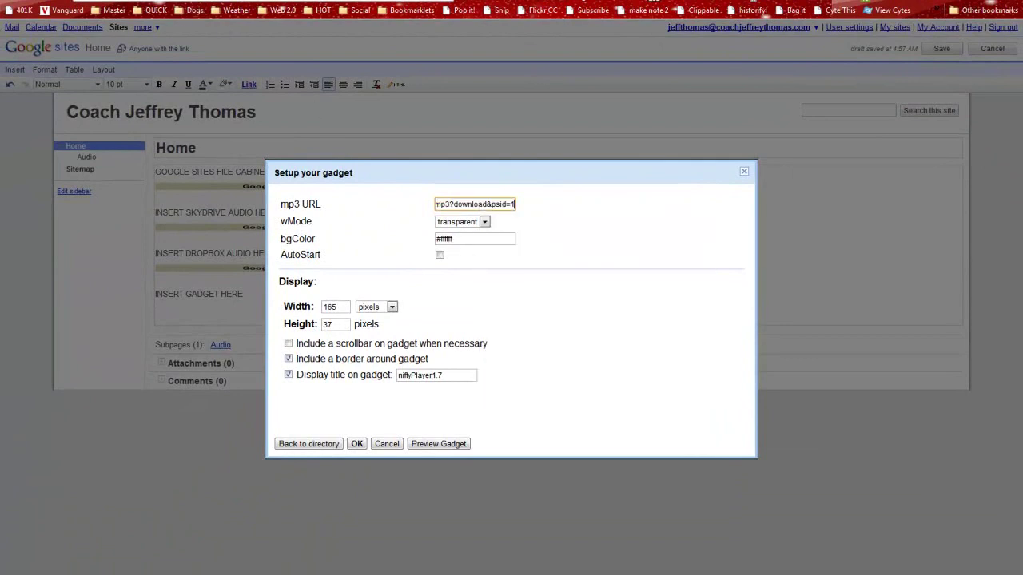
click(147, 3)
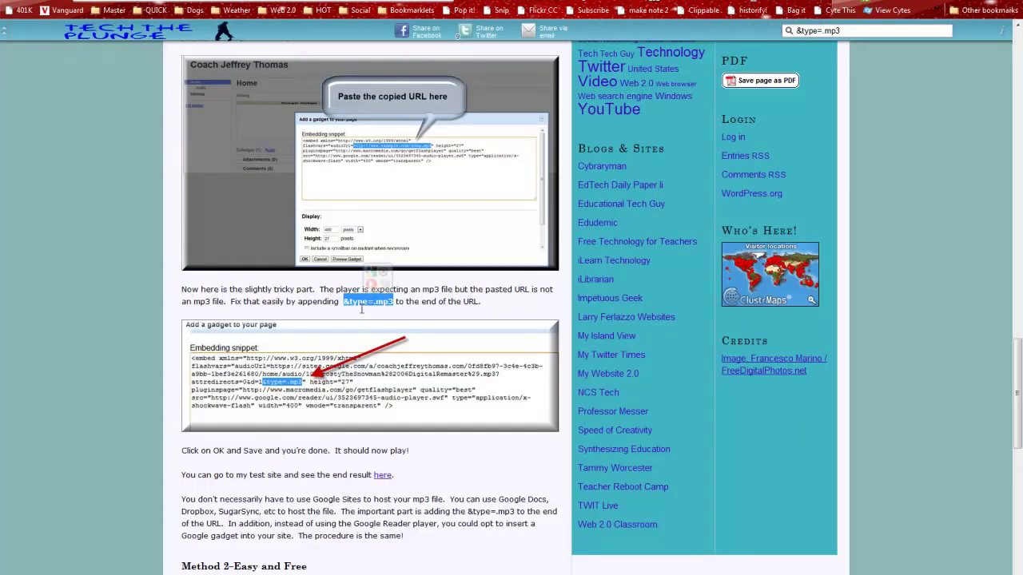
right_click(363, 299)
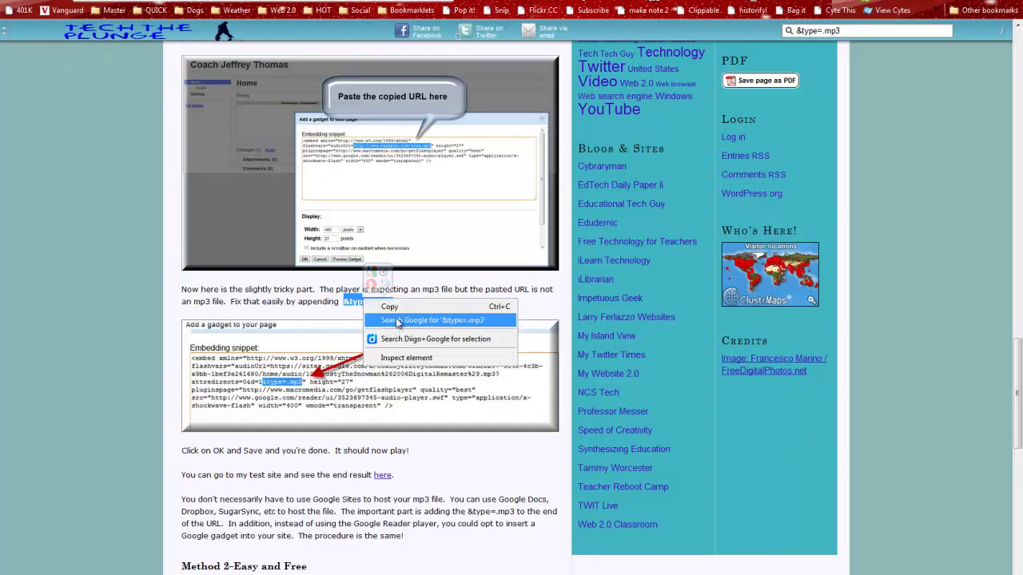
click(392, 306)
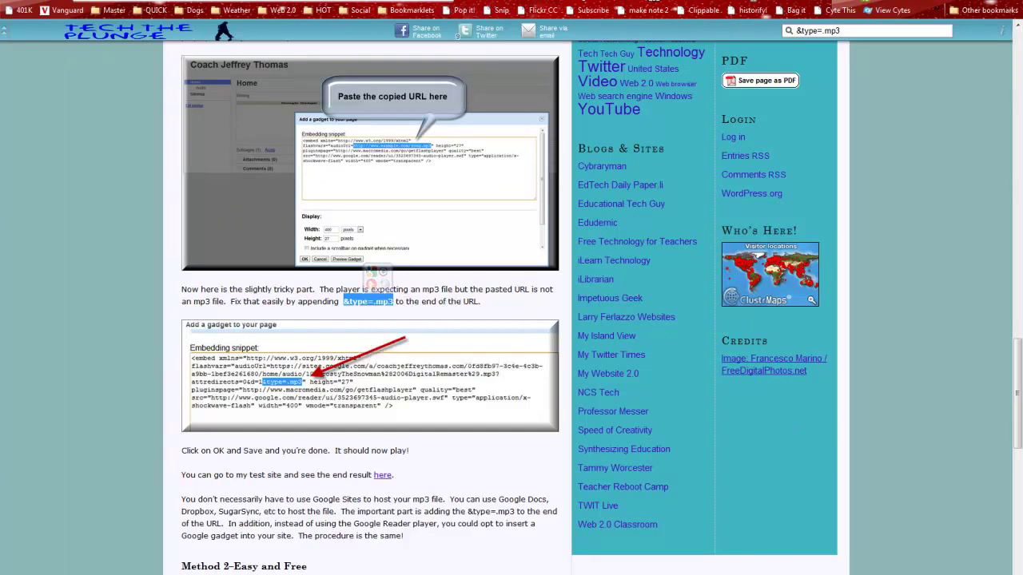
key(ctrl+Tab)
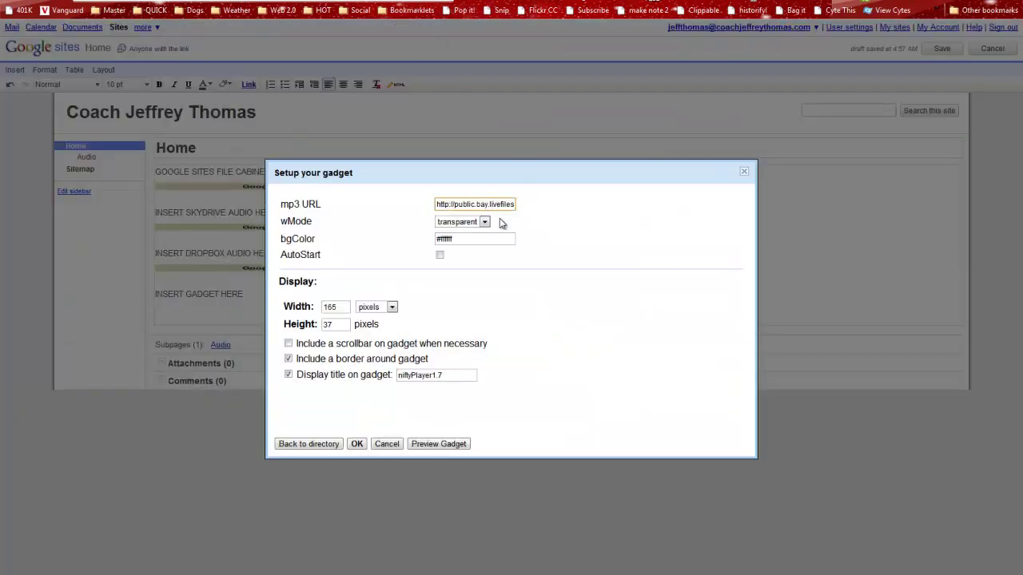
key(End)
key(ctrl+v)
click(358, 444)
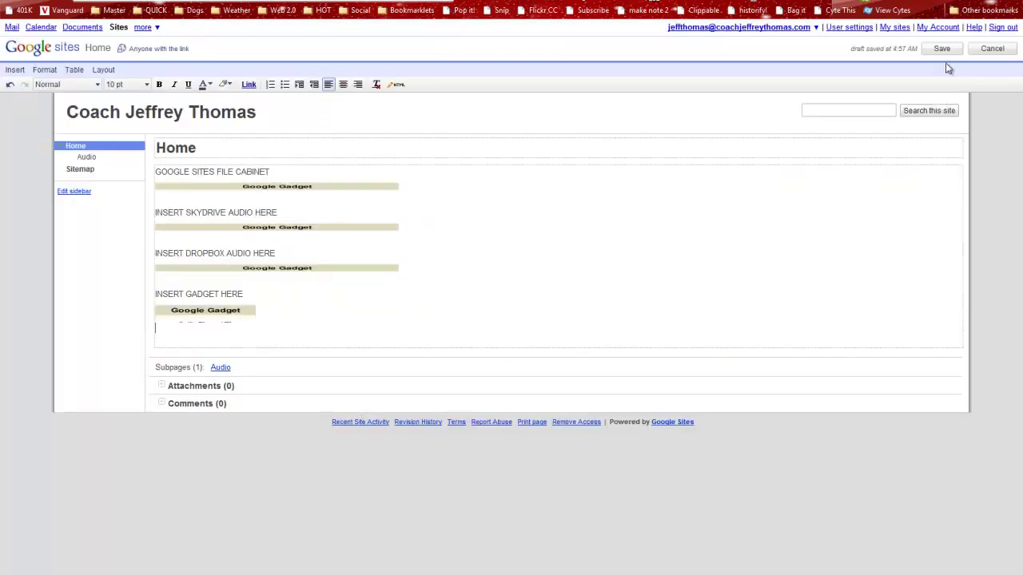
Step: Save the Home page and test the niftyPlayer, pausing it at 00:02
click(943, 49)
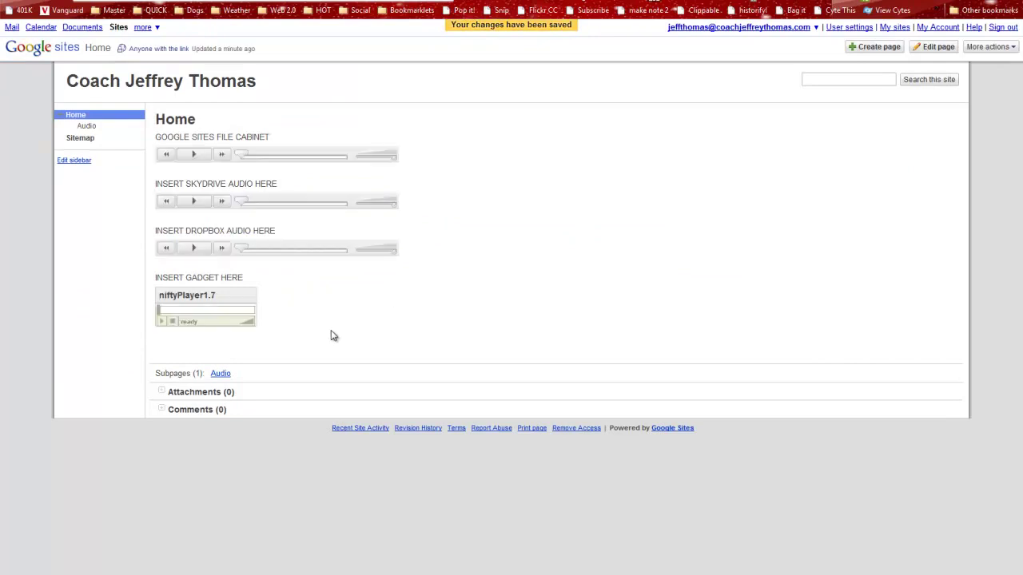
click(162, 322)
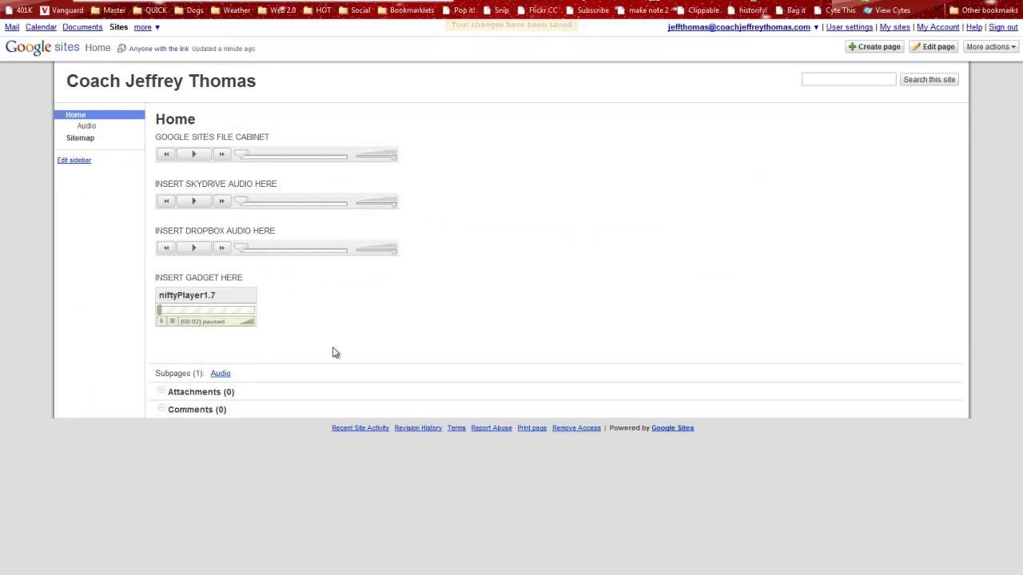